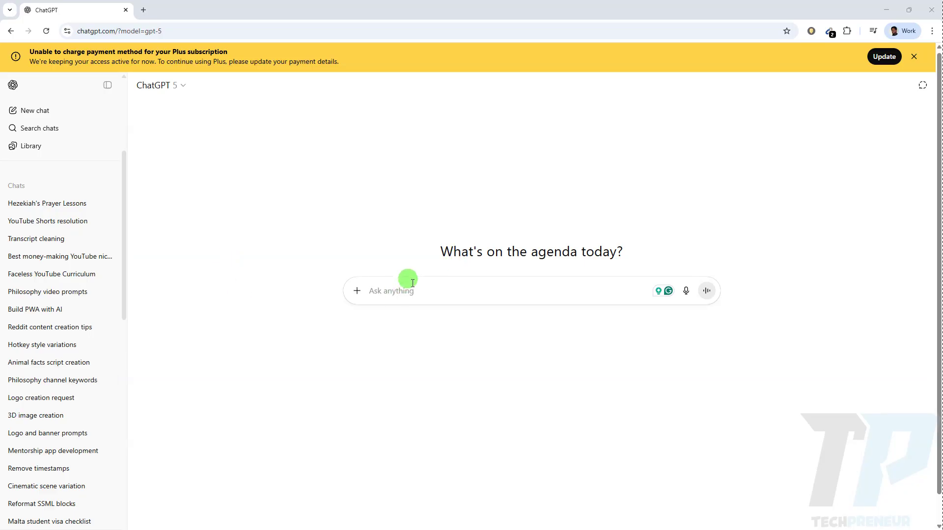
Start the chat prompt with "Can you create a 5 episode story for USA audien", correcting the misspelled "create"
{"action": "left_click", "coordinate": [395, 289]}
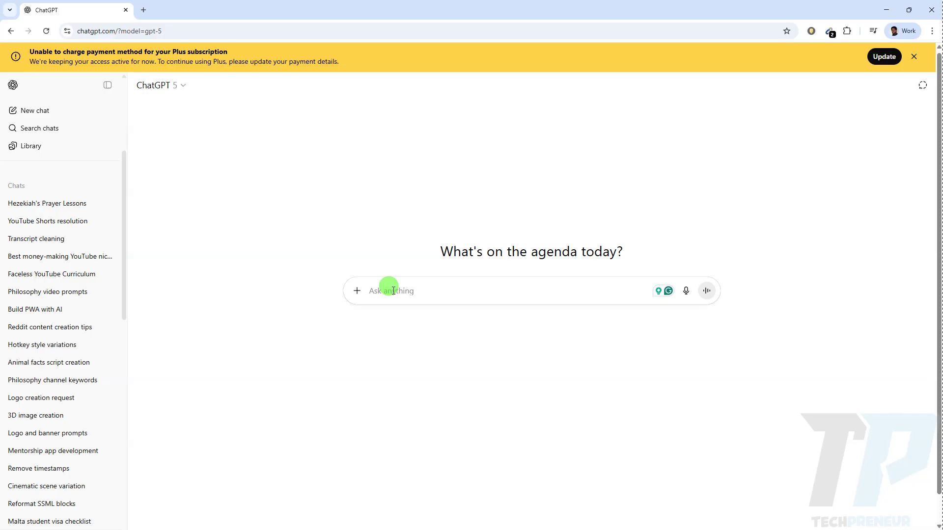
{"action": "type", "text": "Cha"}
{"action": "key", "text": "BackSpace"}
{"action": "key", "text": "BackSpace"}
{"action": "type", "text": "Ca"}
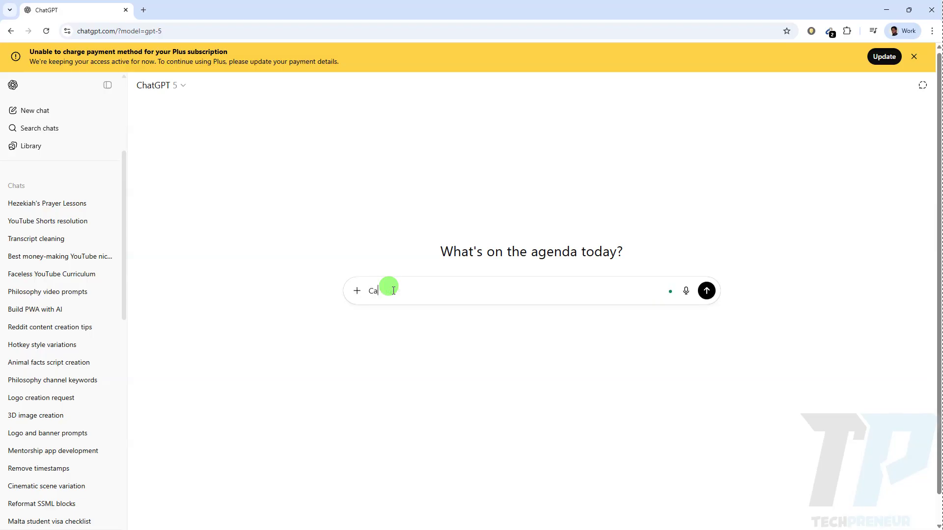
{"action": "type", "text": "n you crate a"}
{"action": "type", "text": "5 episode story"}
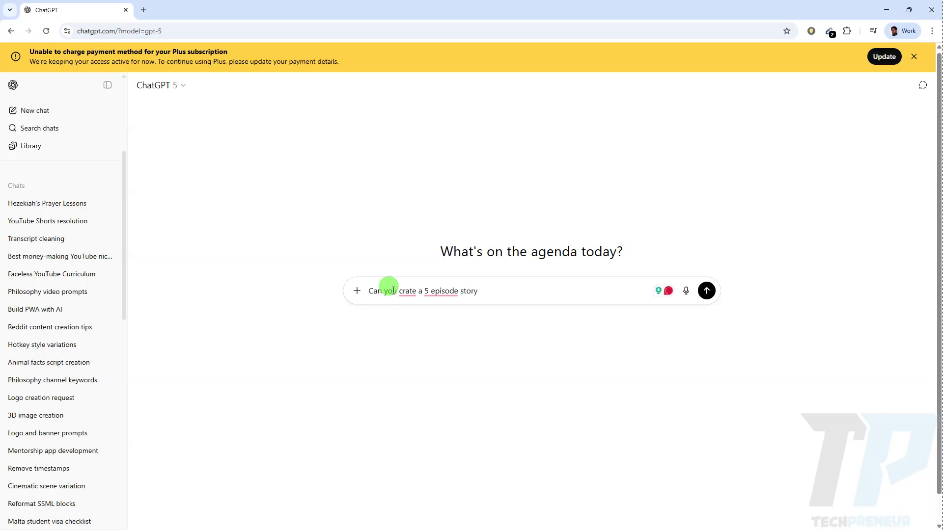
{"action": "type", "text": " for USA audien"}
{"action": "mouse_move", "coordinate": [408, 290]}
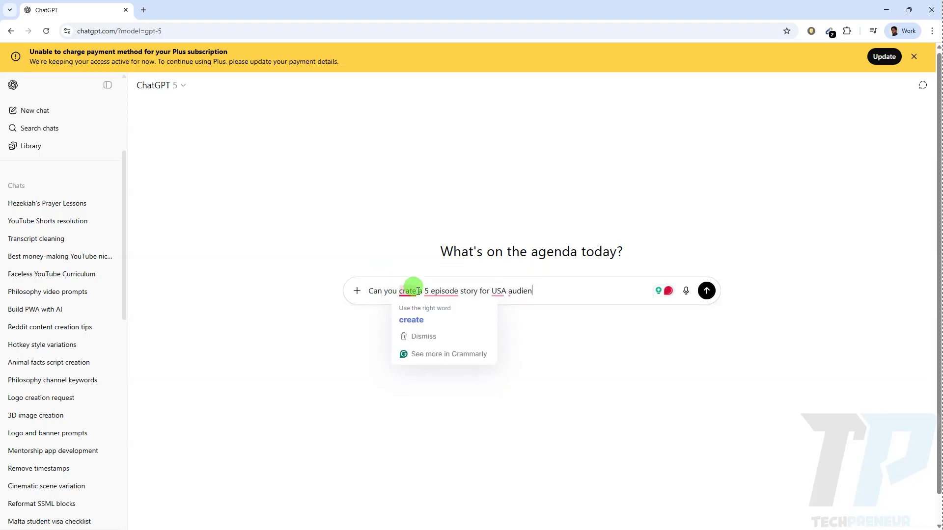
{"action": "left_click", "coordinate": [411, 321]}
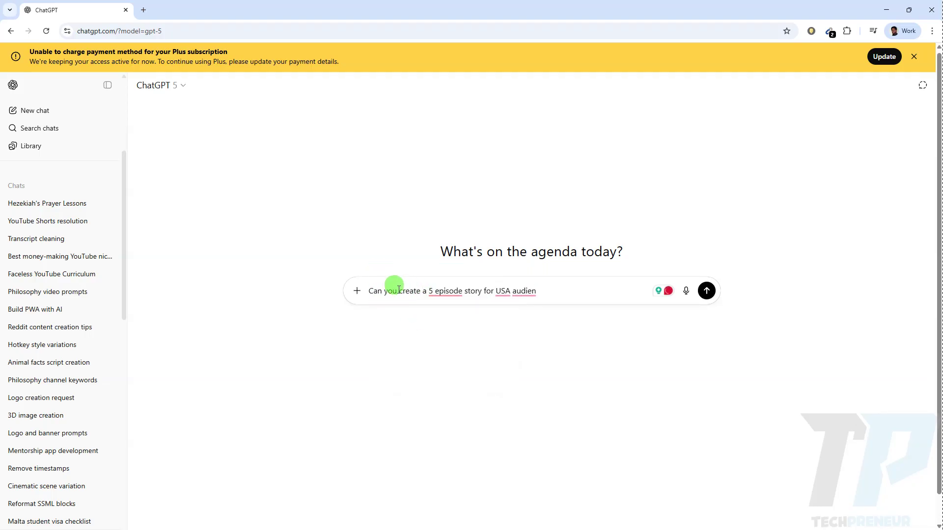
Insert the word "faceless" before "story" in the prompt
{"action": "left_click", "coordinate": [421, 291]}
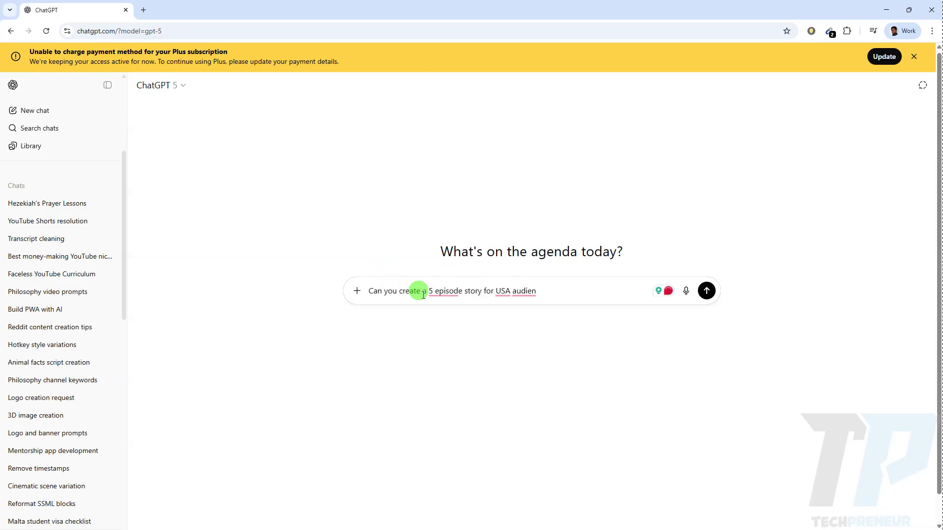
{"action": "mouse_move", "coordinate": [430, 292]}
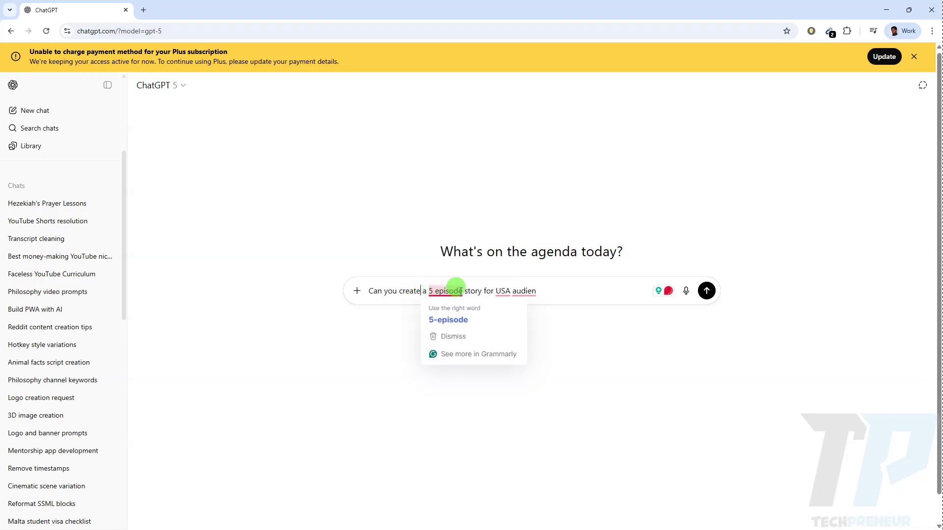
{"action": "left_click", "coordinate": [455, 292]}
{"action": "key", "text": "Right"}
{"action": "key", "text": "Right"}
{"action": "type", "text": "faceles"}
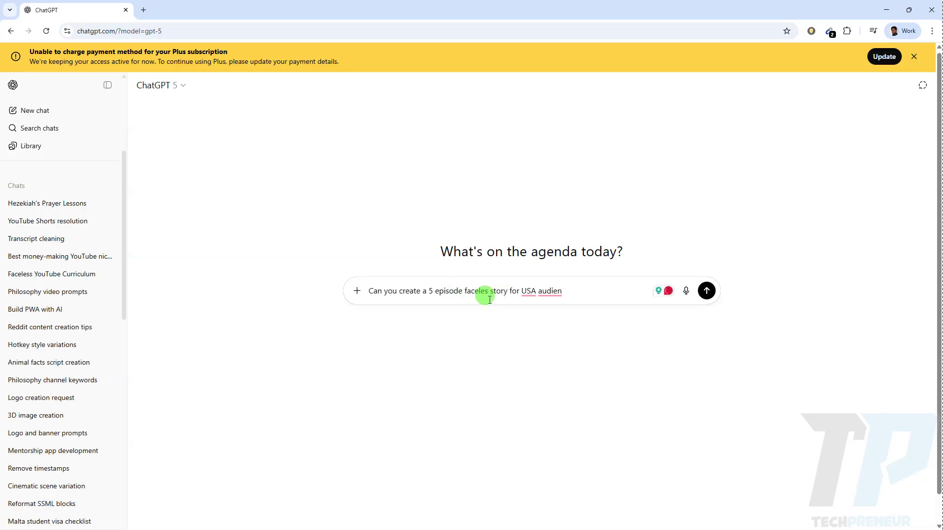
{"action": "type", "text": "s"}
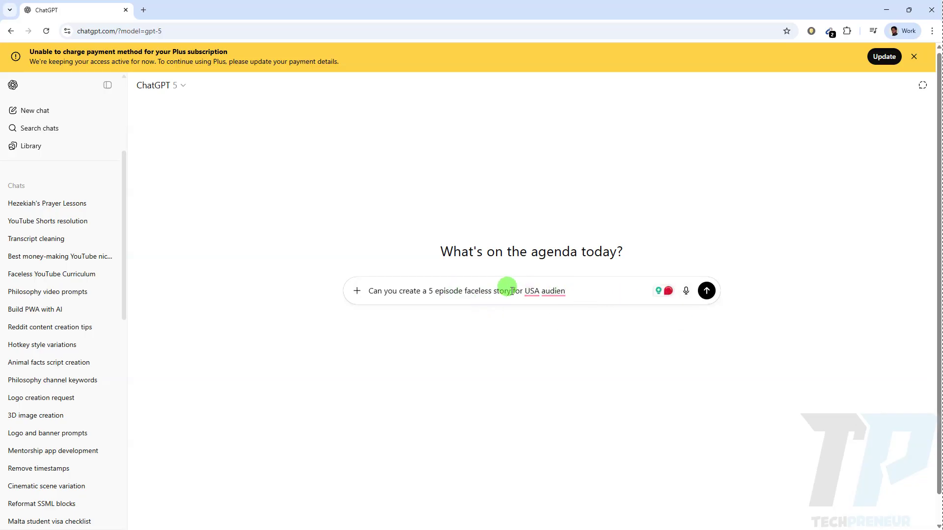
Complete the word "audience" and continue the prompt with "on youtube channel. let the story be in"
{"action": "left_click", "coordinate": [528, 293]}
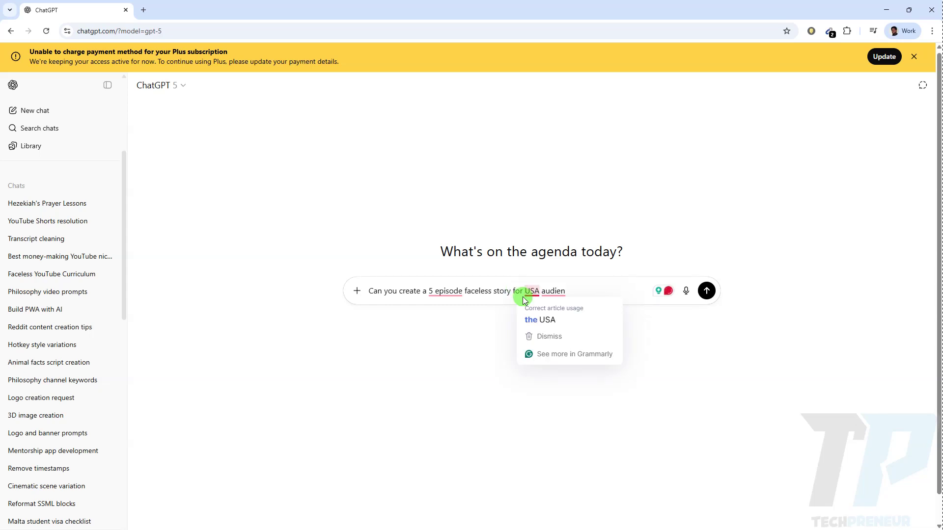
{"action": "left_click", "coordinate": [511, 291]}
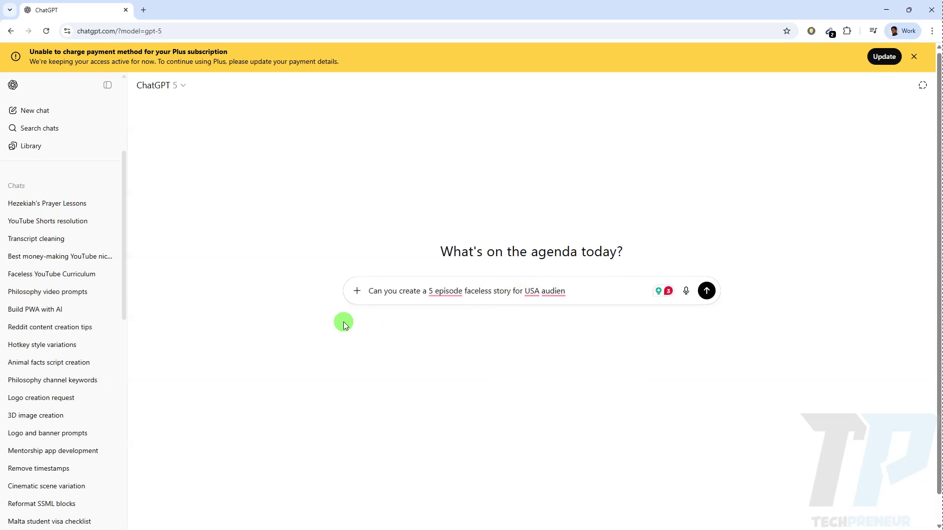
{"action": "left_click", "coordinate": [564, 292]}
{"action": "type", "text": "ce on "}
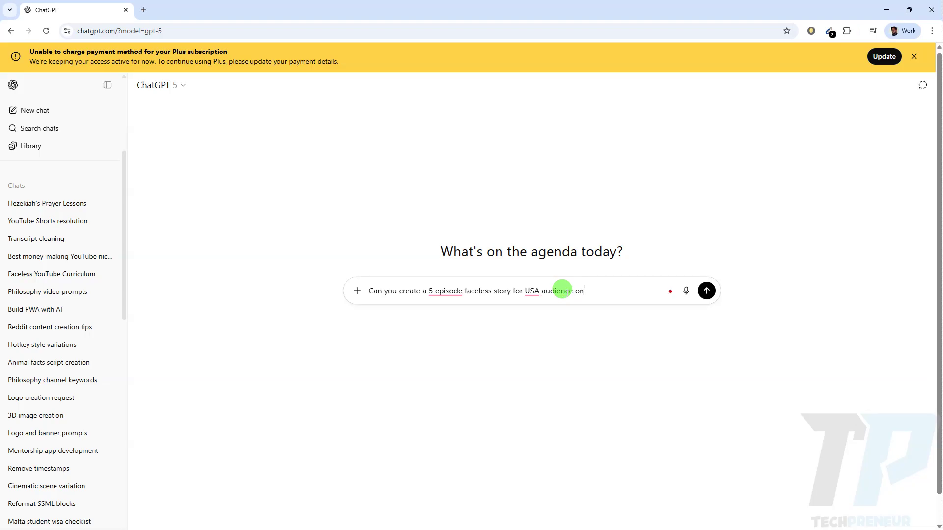
{"action": "type", "text": "youttube channel. let t"}
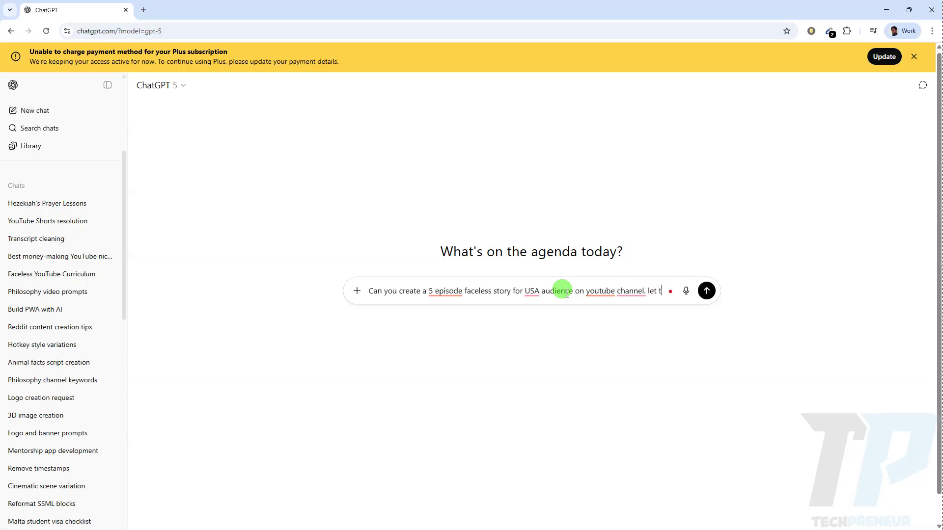
{"action": "type", "text": "he sto"}
{"action": "type", "text": "be i"}
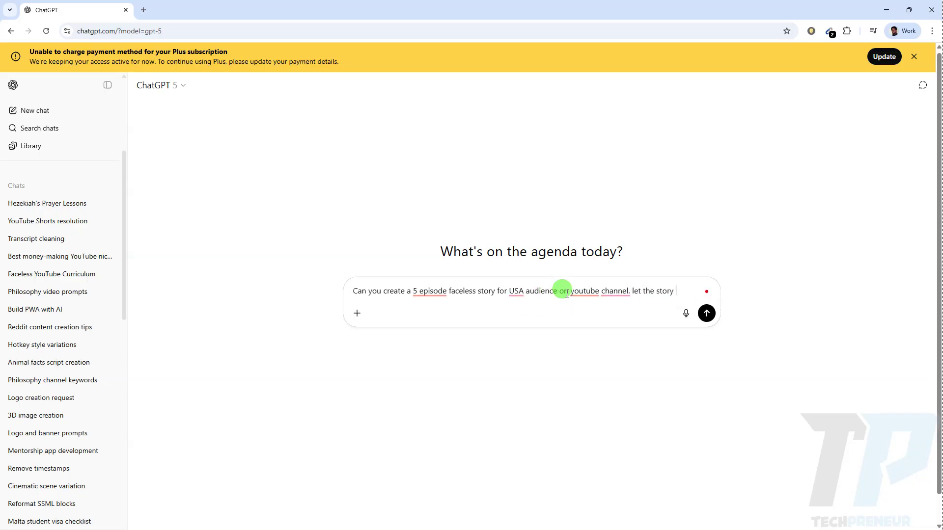
{"action": "type", "text": "n"}
Apply the writing suggestions that put a question mark after "channel" and "your" before "youtube"
{"action": "left_click", "coordinate": [594, 319]}
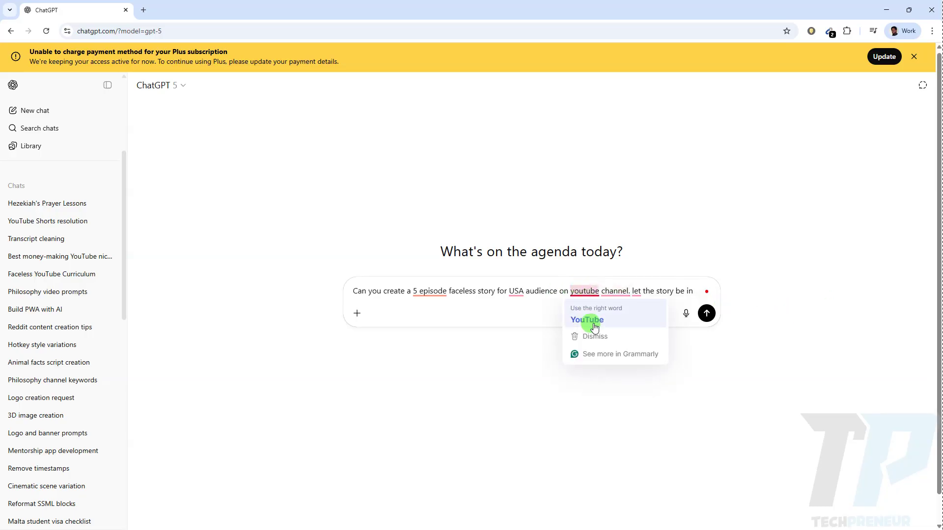
{"action": "left_click", "coordinate": [605, 317]}
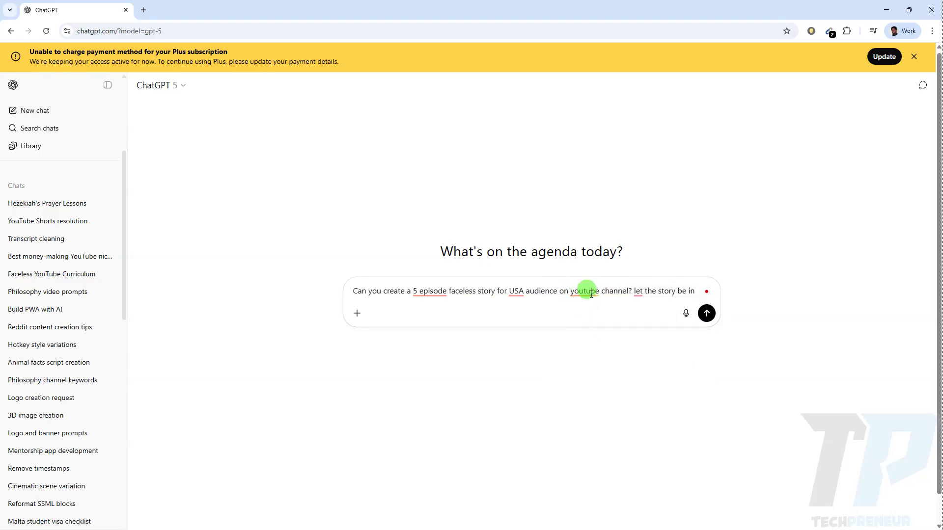
{"action": "mouse_move", "coordinate": [586, 292]}
{"action": "left_click", "coordinate": [591, 319]}
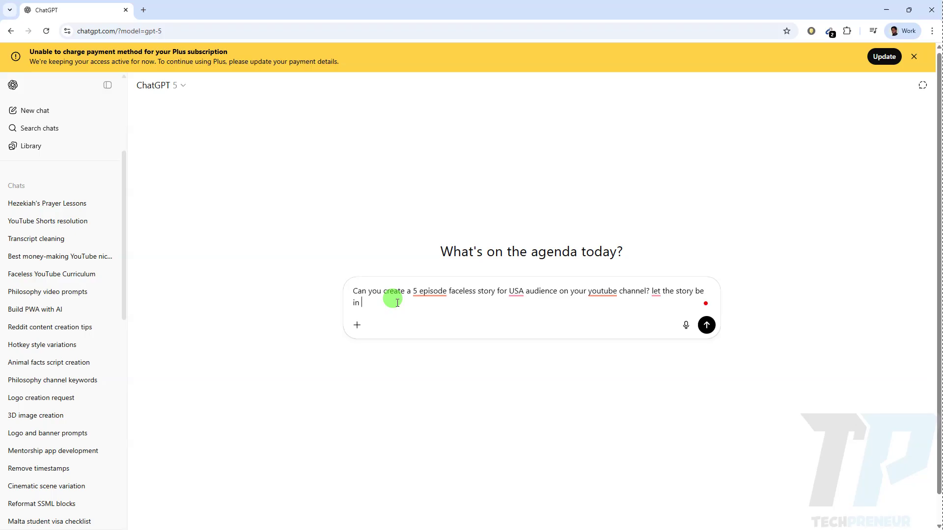
Replace the trailing word "in" with "about racism" in the prompt
{"action": "key", "text": "BackSpace"}
{"action": "key", "text": "BackSpace"}
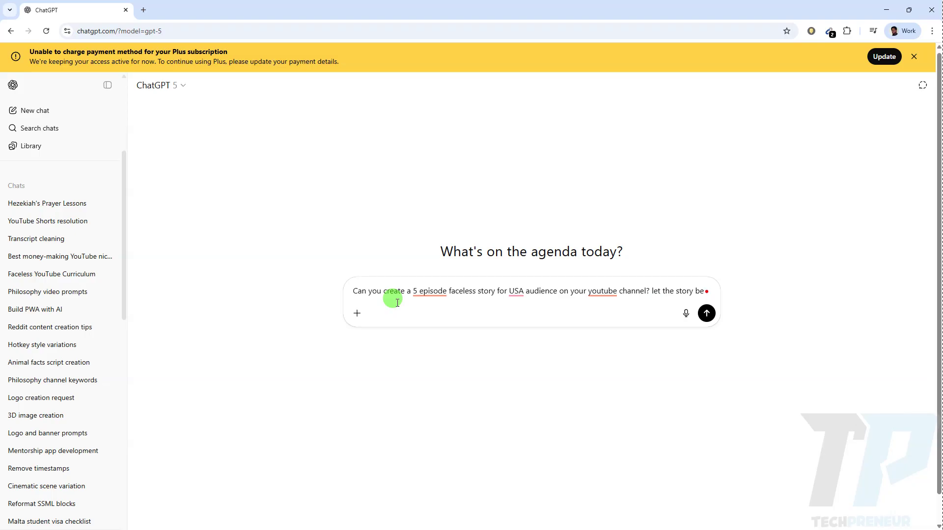
{"action": "type", "text": "about "}
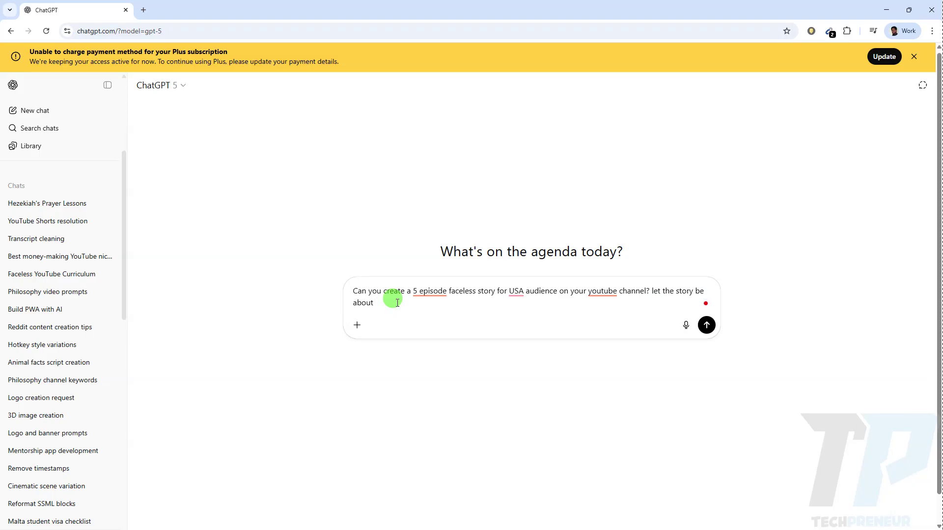
{"action": "type", "text": "4racism"}
{"action": "left_click", "coordinate": [379, 301]}
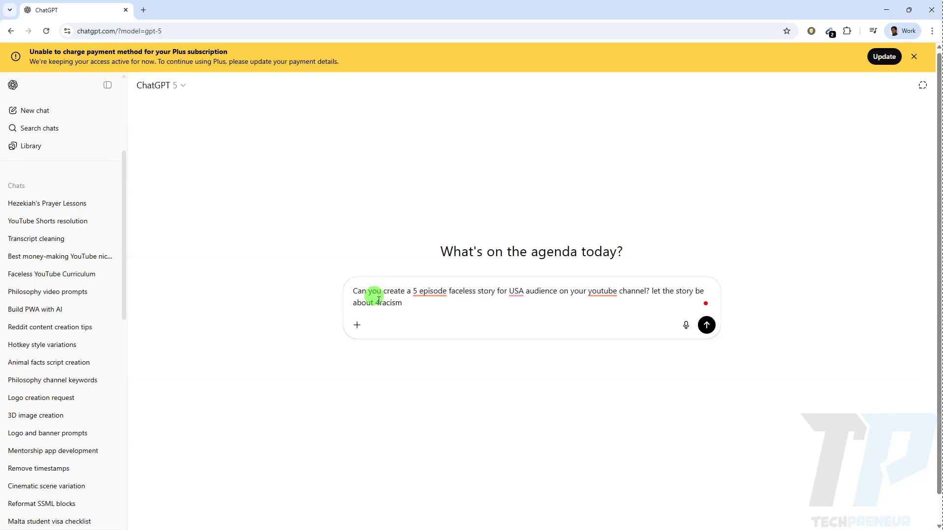
{"action": "key", "text": "BackSpace"}
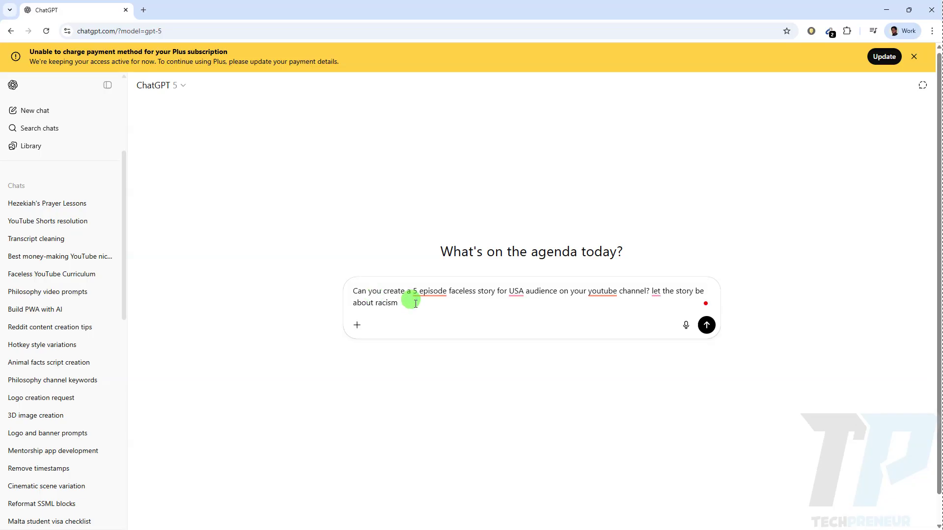
Continue the prompt with "using as black boy as a subject.", removing the stray semicolon from "black"
{"action": "type", "text": "using as bl;"}
{"action": "type", "text": "ack b"}
{"action": "type", "text": "oy "}
{"action": "type", "text": "as a "}
{"action": "type", "text": "subj"}
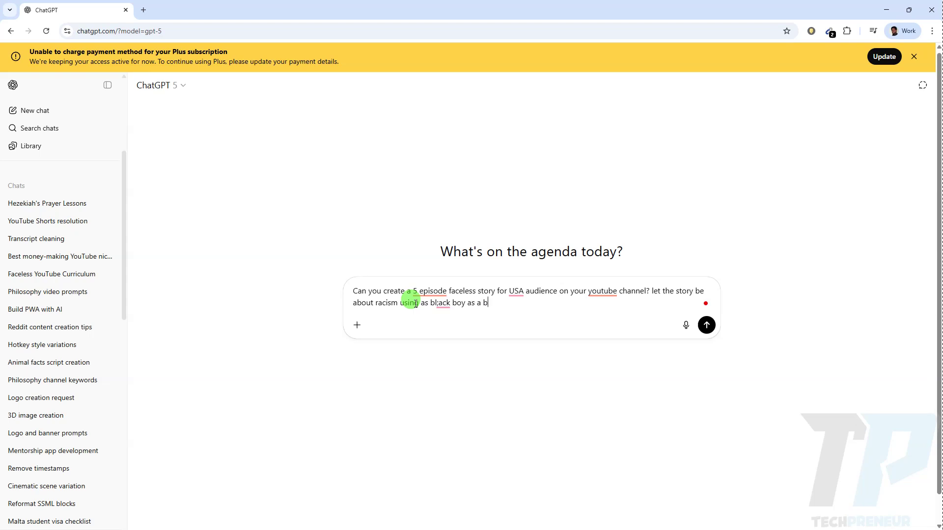
{"action": "type", "text": "ect."}
{"action": "mouse_move", "coordinate": [440, 303]}
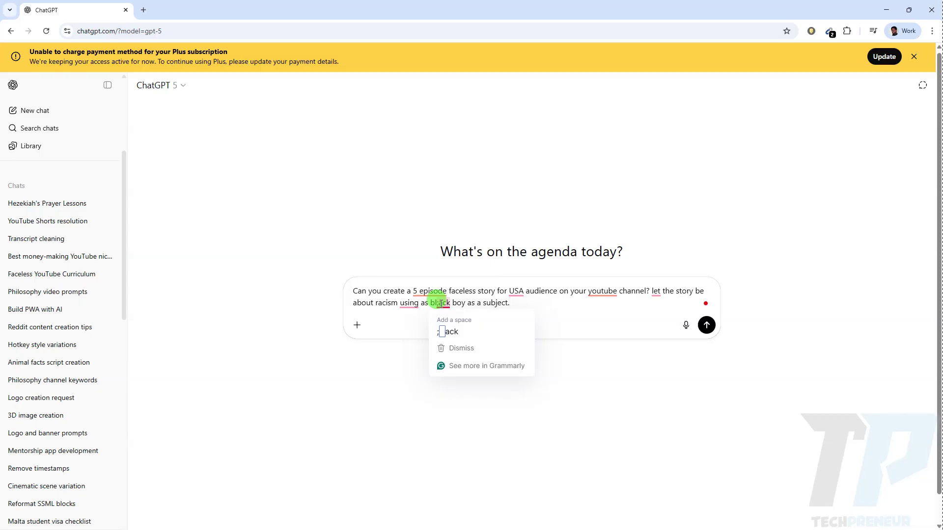
{"action": "left_click", "coordinate": [438, 302]}
{"action": "key", "text": "BackSpace"}
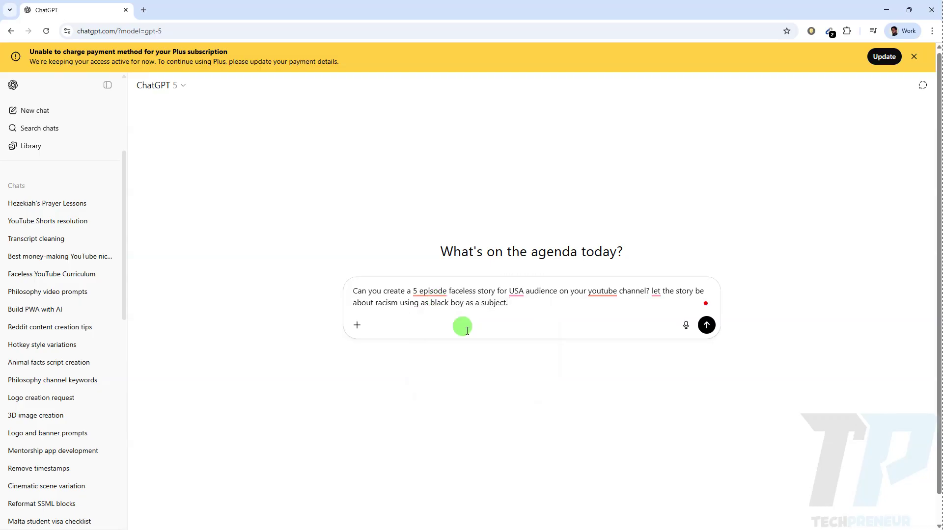
Accept the suggested corrections "5-episode" and "YouTube" in the prompt
{"action": "mouse_move", "coordinate": [422, 296]}
{"action": "left_click", "coordinate": [440, 320]}
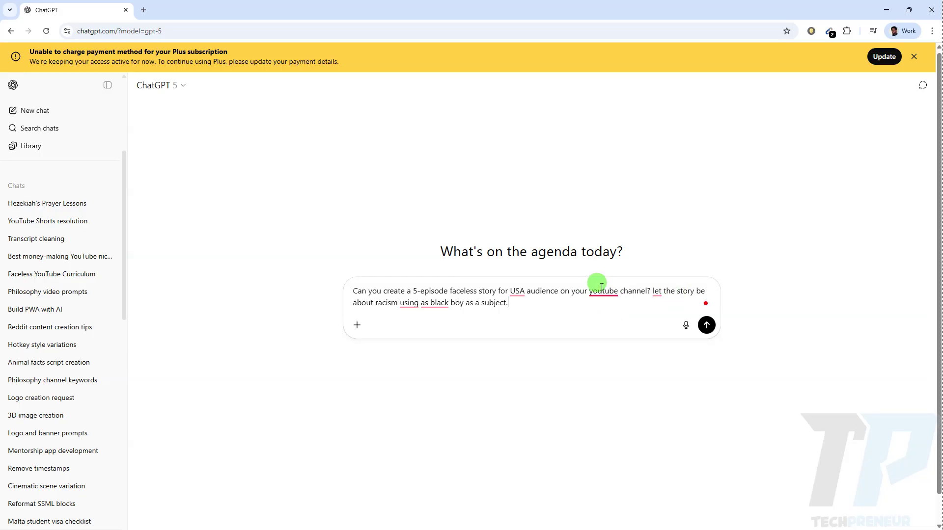
{"action": "mouse_move", "coordinate": [602, 292]}
{"action": "left_click", "coordinate": [600, 318]}
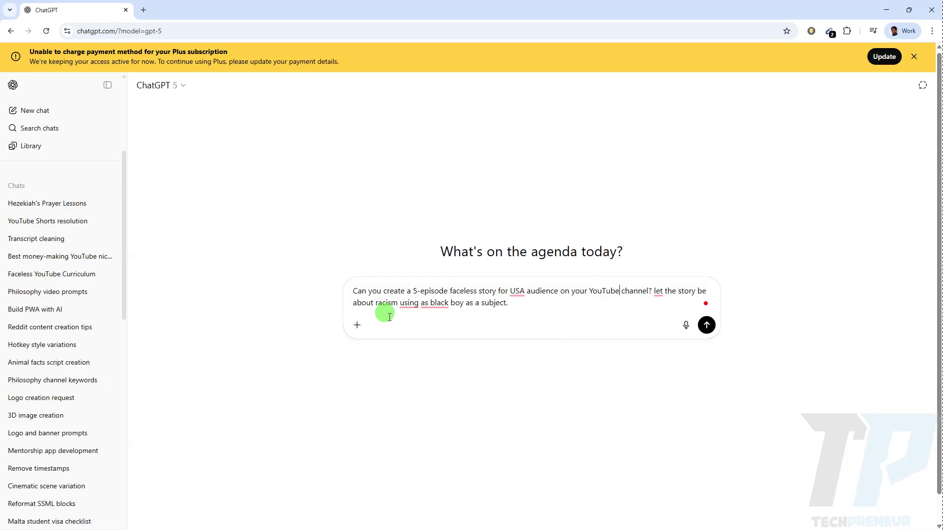
Accept the suggested corrections that make the prompt read "racism, using a black boy" and "the USA audience"
{"action": "mouse_move", "coordinate": [438, 307]}
{"action": "left_click", "coordinate": [431, 331]}
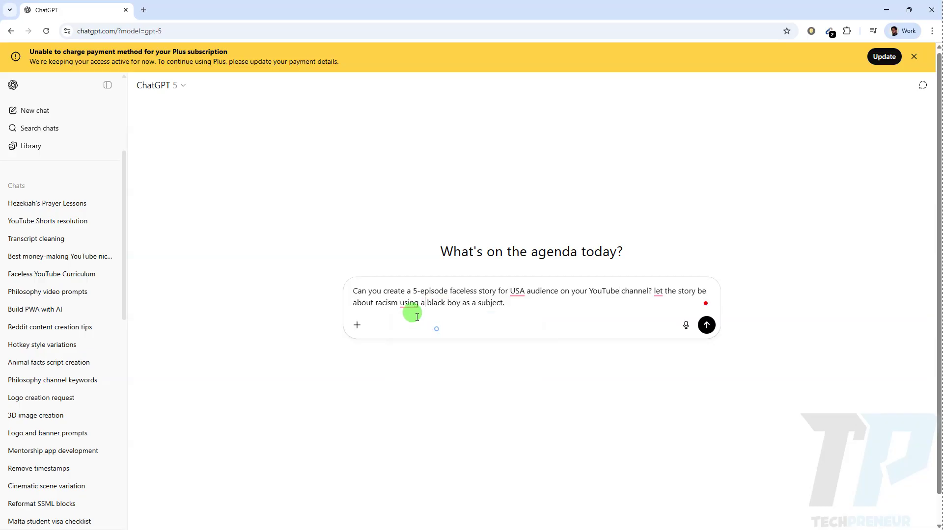
{"action": "mouse_move", "coordinate": [405, 306]}
{"action": "left_click", "coordinate": [418, 332]}
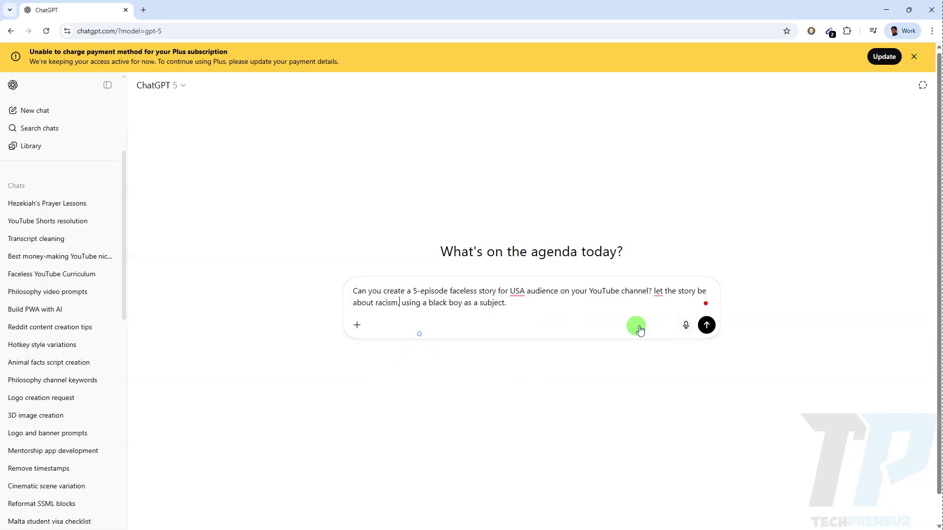
{"action": "left_click", "coordinate": [540, 303]}
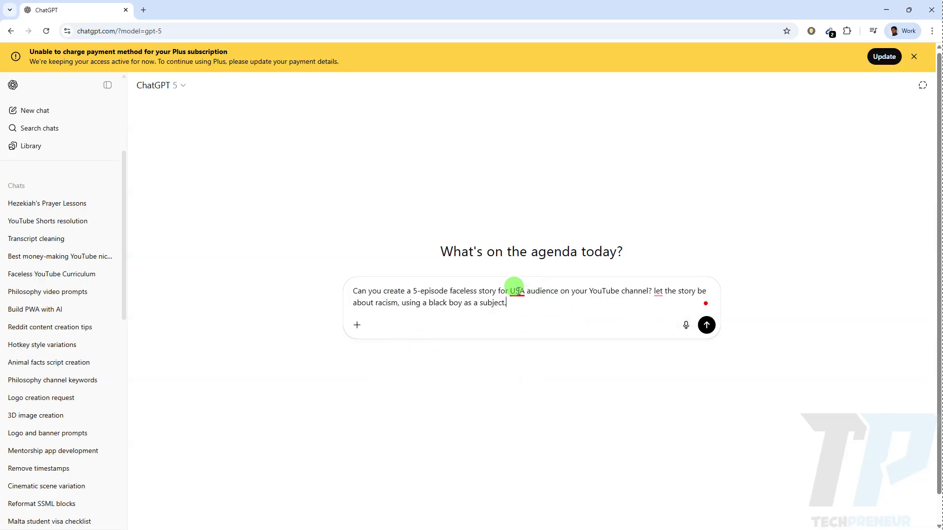
{"action": "mouse_move", "coordinate": [516, 293]}
{"action": "left_click", "coordinate": [527, 329]}
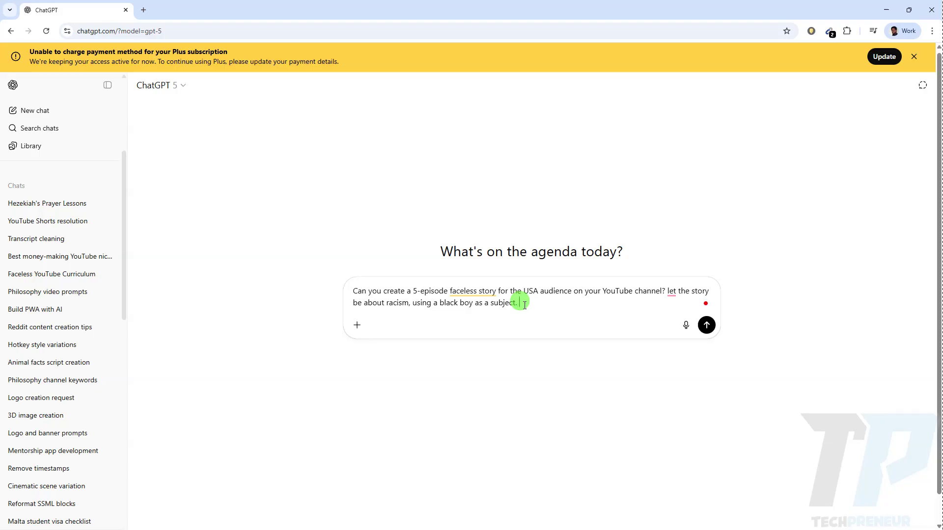
Add "Let it be emotional highly humanized" to the end of the prompt and submit it
{"action": "type", "text": "Let it be emotional hiighly huma"}
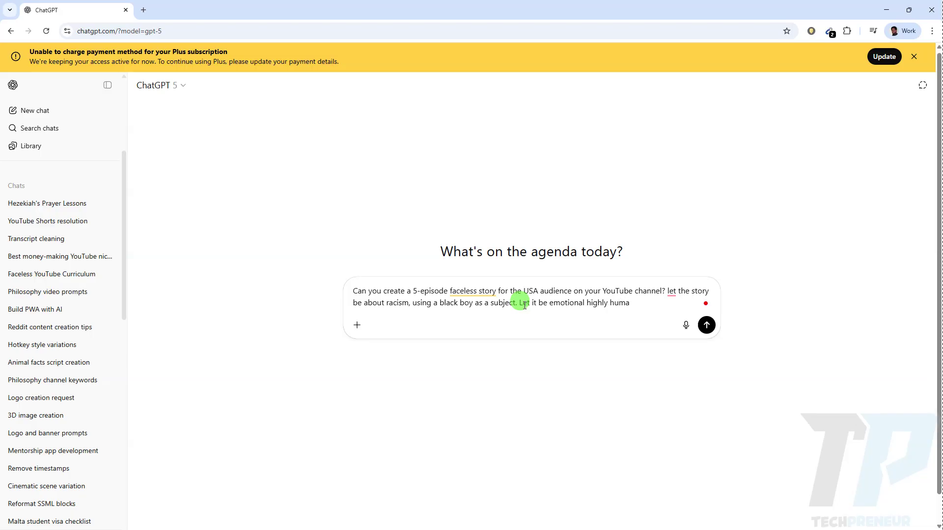
{"action": "type", "text": "nized"}
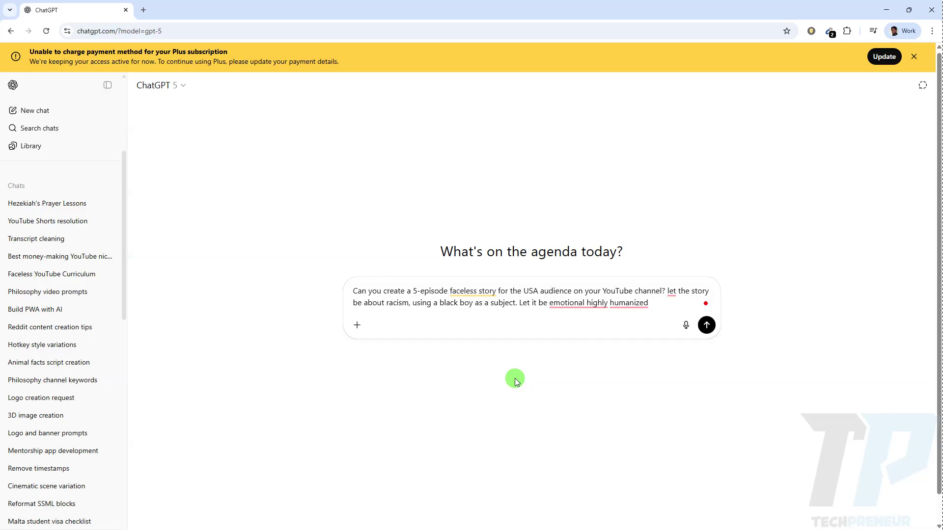
{"action": "left_click", "coordinate": [706, 325]}
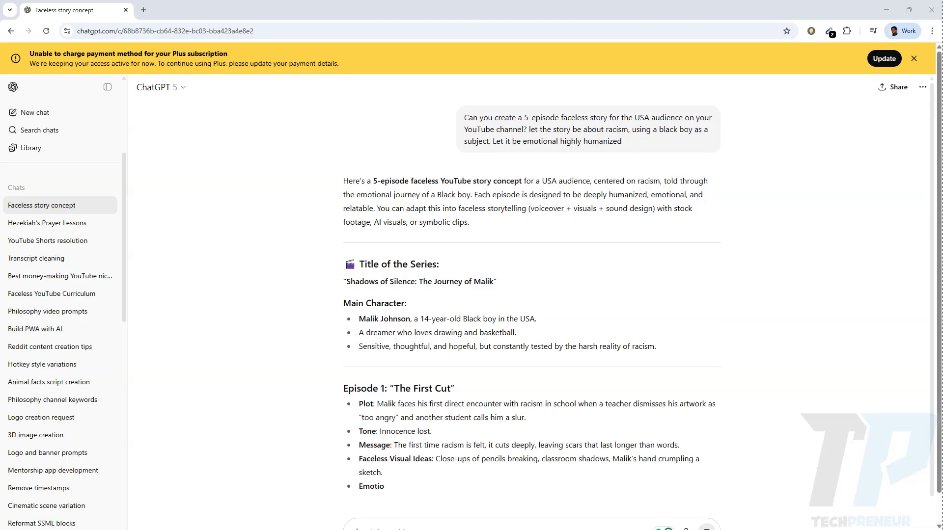
{"action": "scroll", "coordinate": [391, 375], "scroll_direction": "down", "scroll_amount": 1}
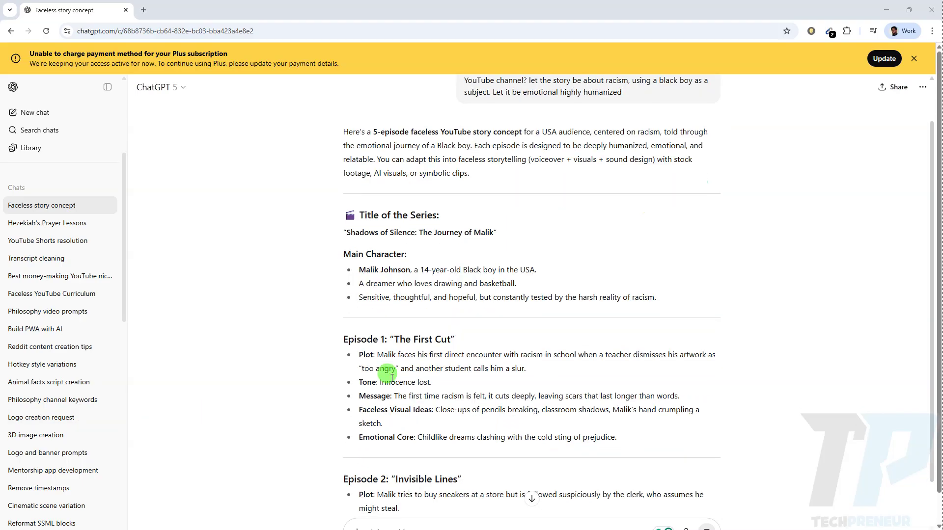
{"action": "scroll", "coordinate": [391, 376], "scroll_direction": "down", "scroll_amount": 1}
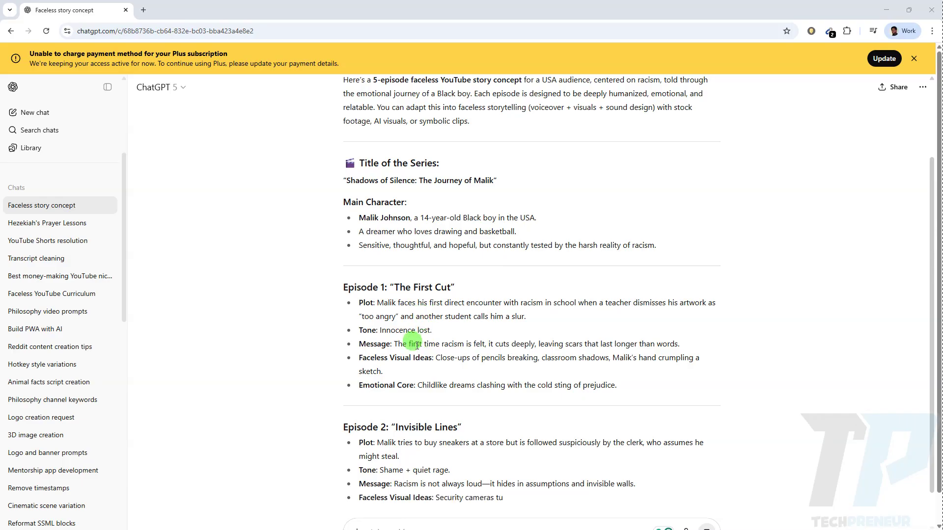
Review the generated story concept, including the series title, main character, all five episode outlines and the narration style
{"action": "scroll", "coordinate": [389, 329], "scroll_direction": "down", "scroll_amount": 1}
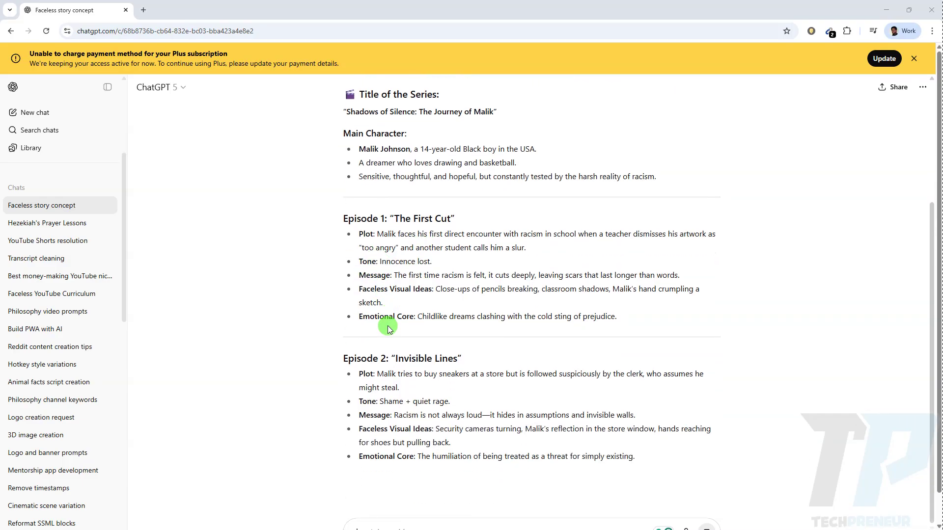
{"action": "scroll", "coordinate": [402, 329], "scroll_direction": "down", "scroll_amount": 1}
{"action": "scroll", "coordinate": [521, 363], "scroll_direction": "down", "scroll_amount": 1}
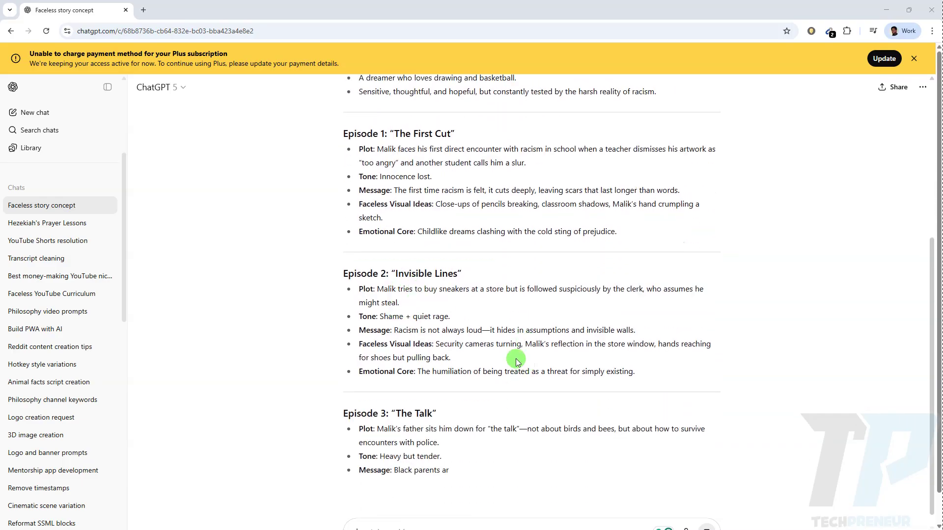
{"action": "scroll", "coordinate": [505, 349], "scroll_direction": "down", "scroll_amount": 2}
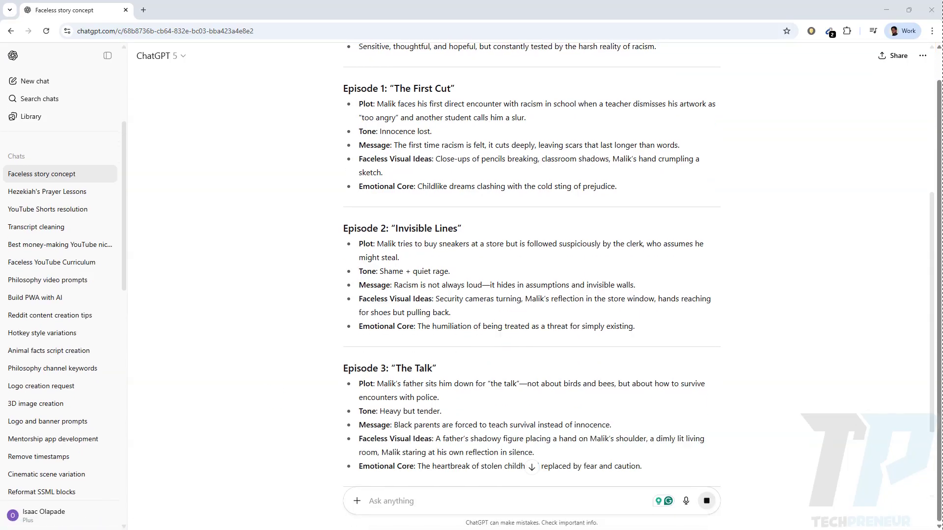
{"action": "scroll", "coordinate": [505, 361], "scroll_direction": "down", "scroll_amount": 3}
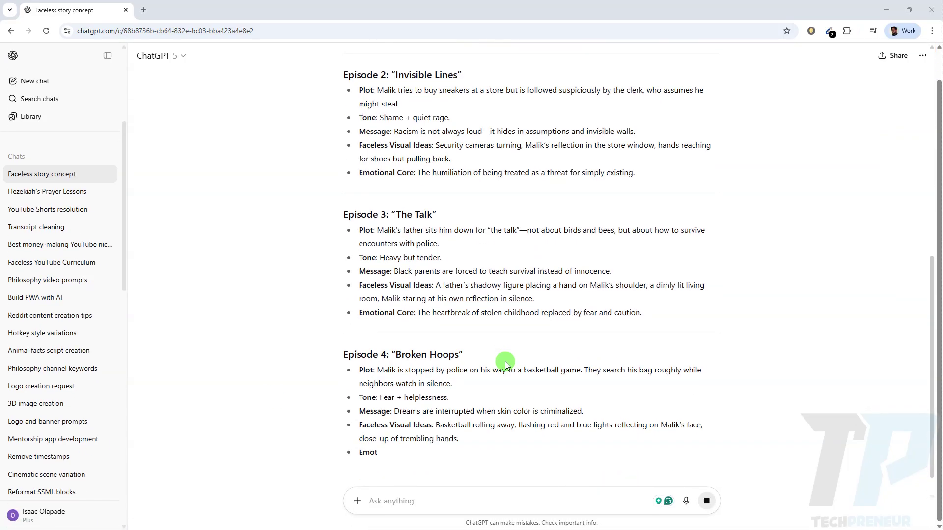
{"action": "scroll", "coordinate": [505, 361], "scroll_direction": "down", "scroll_amount": 3}
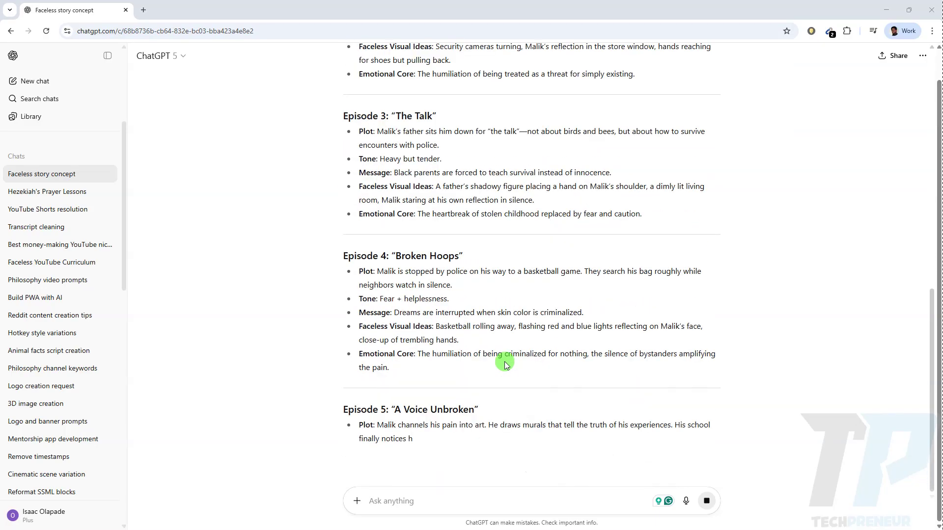
{"action": "scroll", "coordinate": [505, 361], "scroll_direction": "down", "scroll_amount": 1}
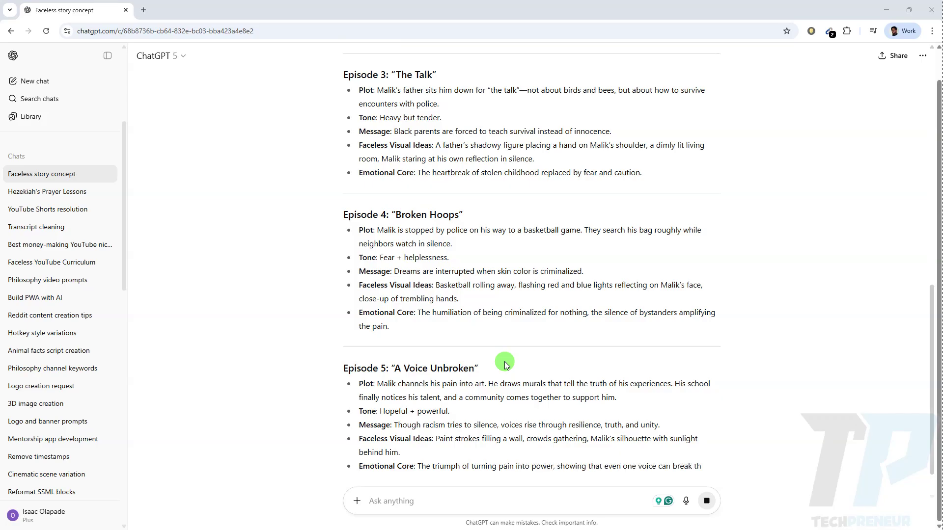
{"action": "scroll", "coordinate": [505, 361], "scroll_direction": "down", "scroll_amount": 3}
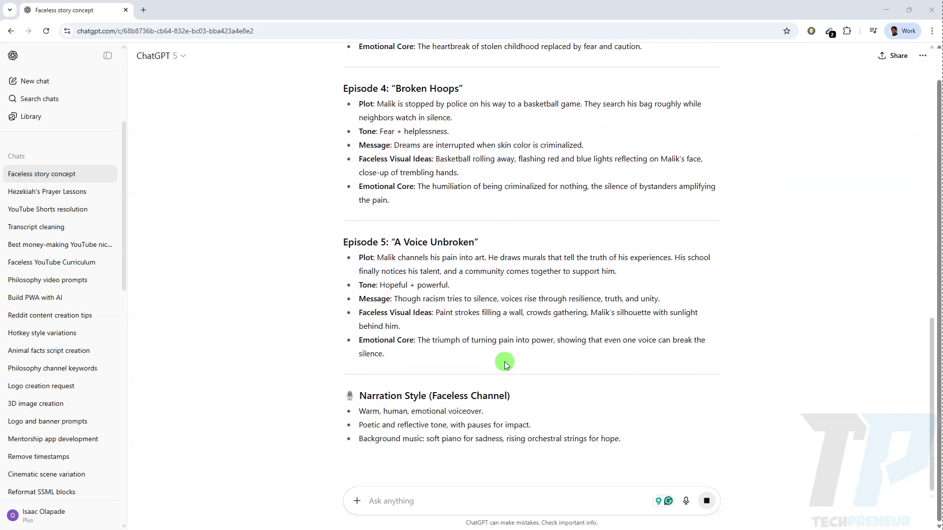
{"action": "scroll", "coordinate": [505, 361], "scroll_direction": "down", "scroll_amount": 2}
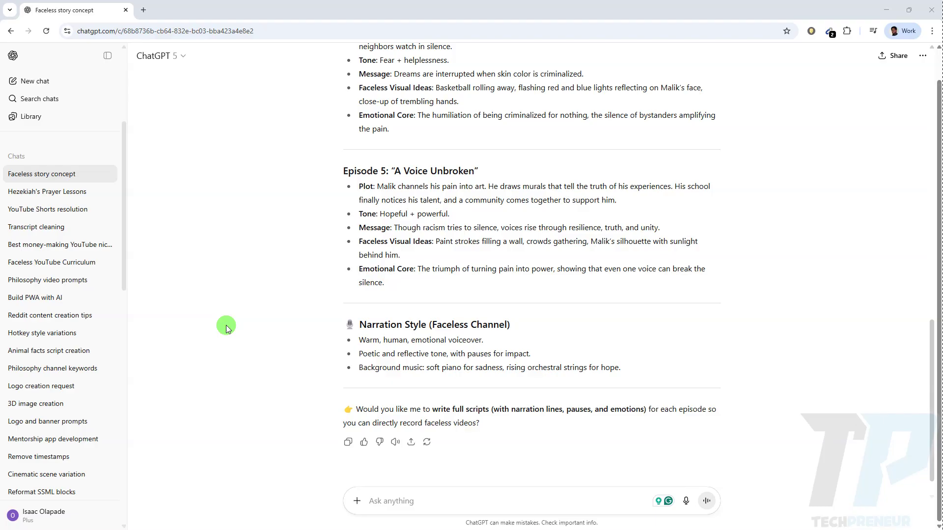
{"action": "scroll", "coordinate": [550, 340], "scroll_direction": "up", "scroll_amount": 5}
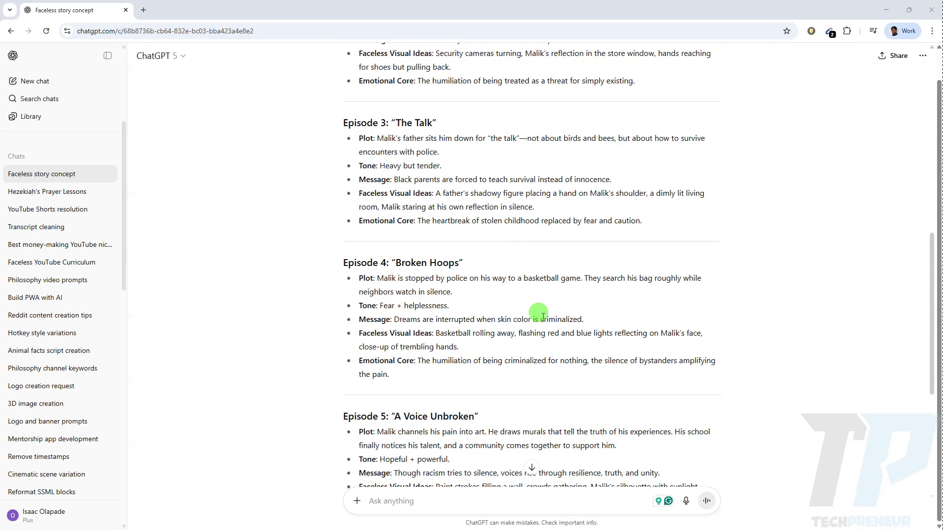
{"action": "scroll", "coordinate": [542, 314], "scroll_direction": "up", "scroll_amount": 8}
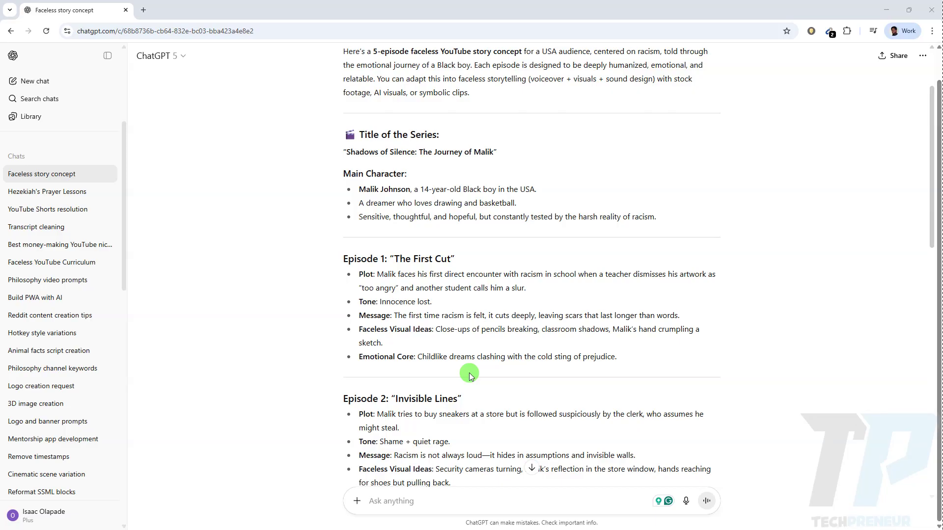
Reply "yes" to the offer to write full scripts with narration lines, pauses and emotions for each episode
{"action": "scroll", "coordinate": [499, 372], "scroll_direction": "down", "scroll_amount": 4}
{"action": "scroll", "coordinate": [476, 266], "scroll_direction": "down", "scroll_amount": 10}
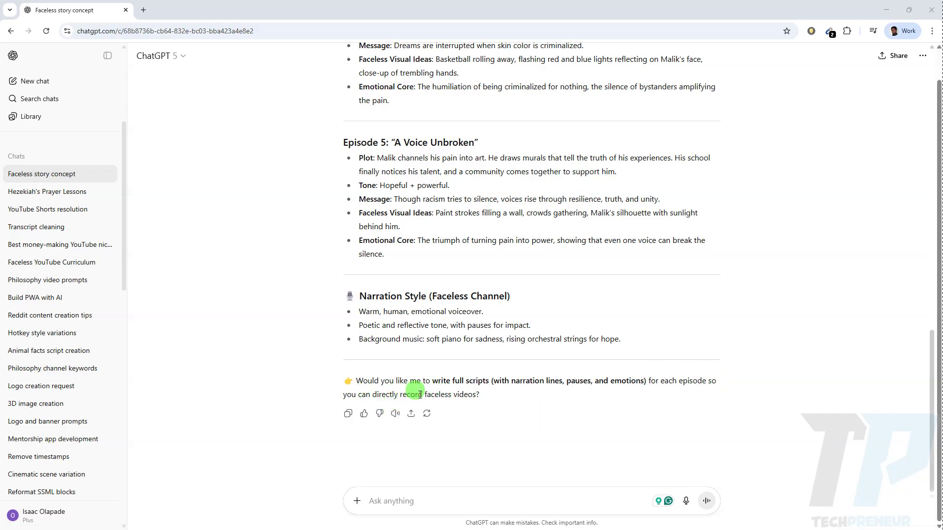
{"action": "left_click", "coordinate": [379, 497]}
{"action": "type", "text": "yes"}
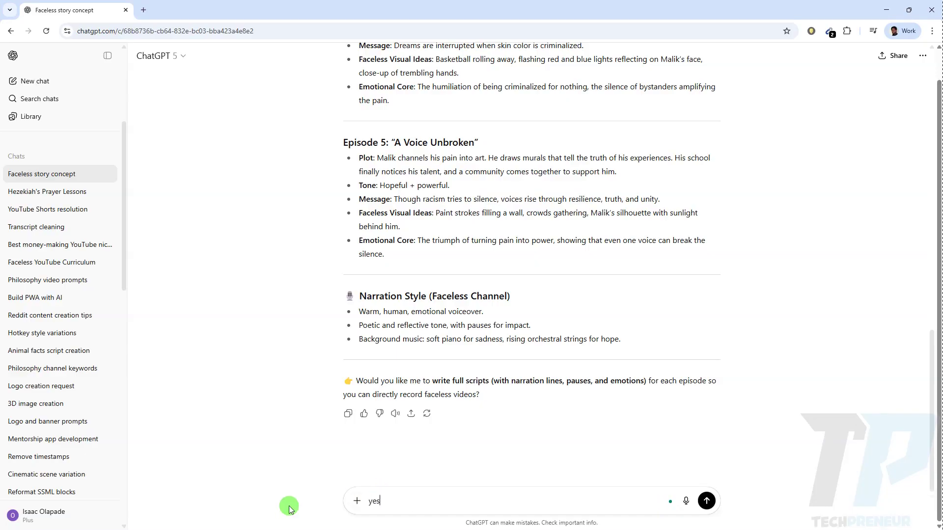
{"action": "key", "text": "Return"}
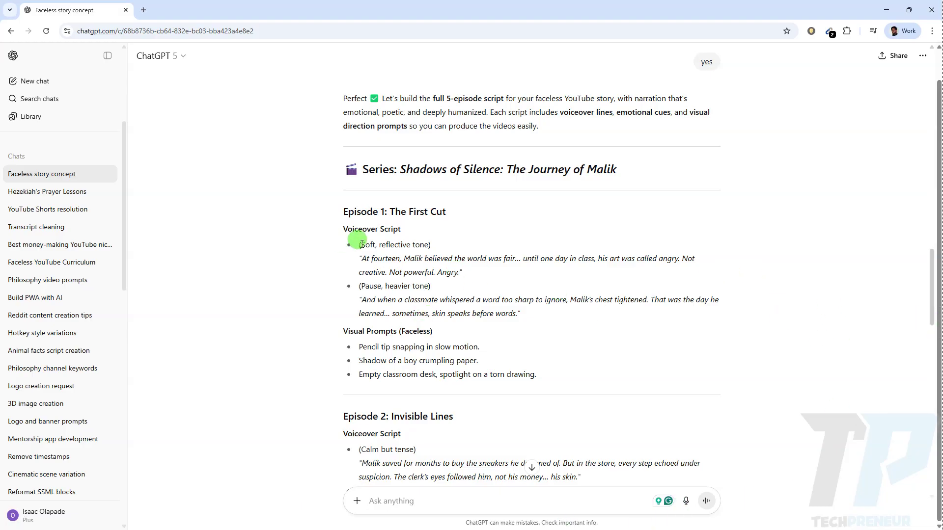
Read through the voiceover scripts and visual prompts for Episodes 1 to 5 and the production notes
{"action": "scroll", "coordinate": [373, 257], "scroll_direction": "down", "scroll_amount": 2}
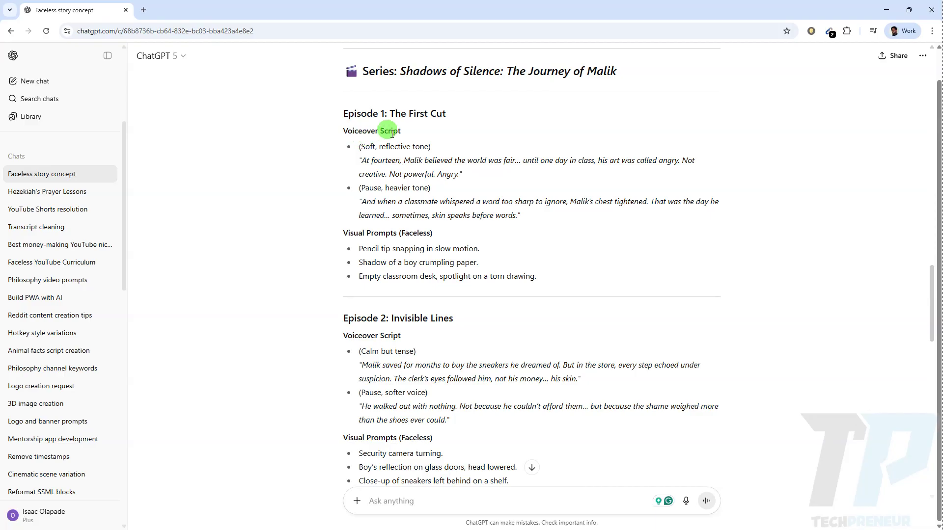
{"action": "scroll", "coordinate": [532, 253], "scroll_direction": "down", "scroll_amount": 2}
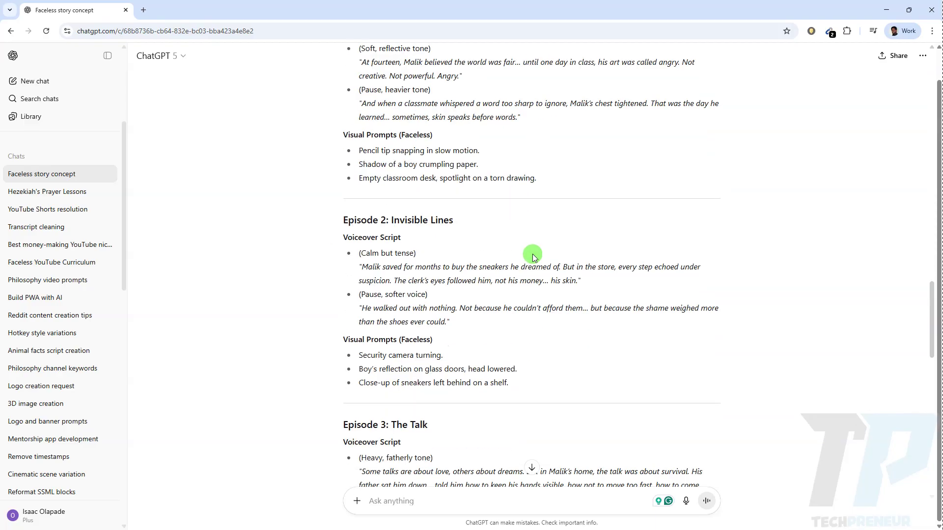
{"action": "scroll", "coordinate": [532, 253], "scroll_direction": "up", "scroll_amount": 4}
{"action": "scroll", "coordinate": [528, 260], "scroll_direction": "down", "scroll_amount": 1}
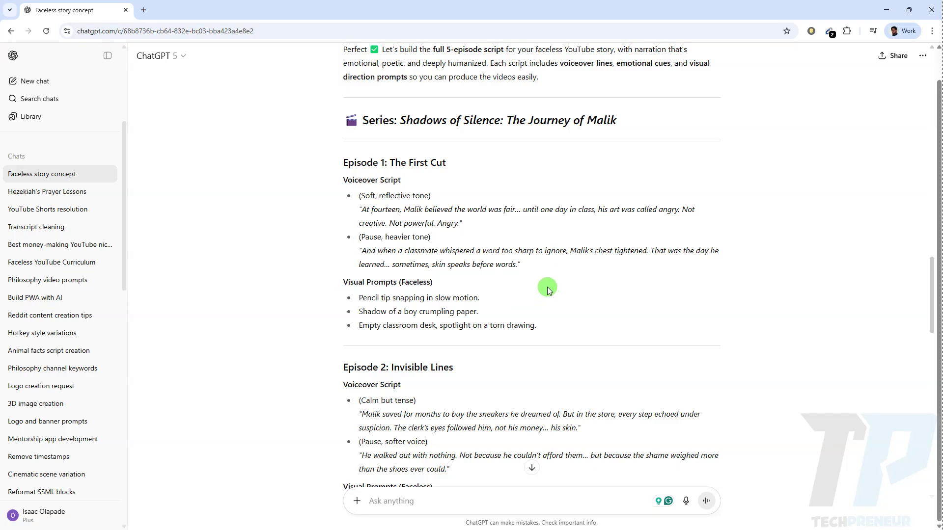
{"action": "scroll", "coordinate": [548, 290], "scroll_direction": "down", "scroll_amount": 2}
{"action": "scroll", "coordinate": [548, 290], "scroll_direction": "up", "scroll_amount": 2}
{"action": "scroll", "coordinate": [548, 290], "scroll_direction": "down", "scroll_amount": 5}
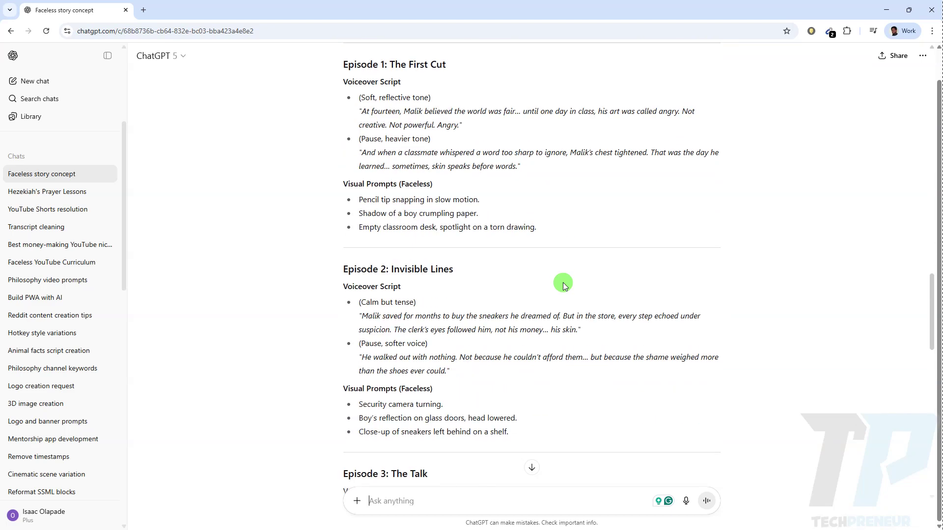
{"action": "scroll", "coordinate": [564, 282], "scroll_direction": "up", "scroll_amount": 1}
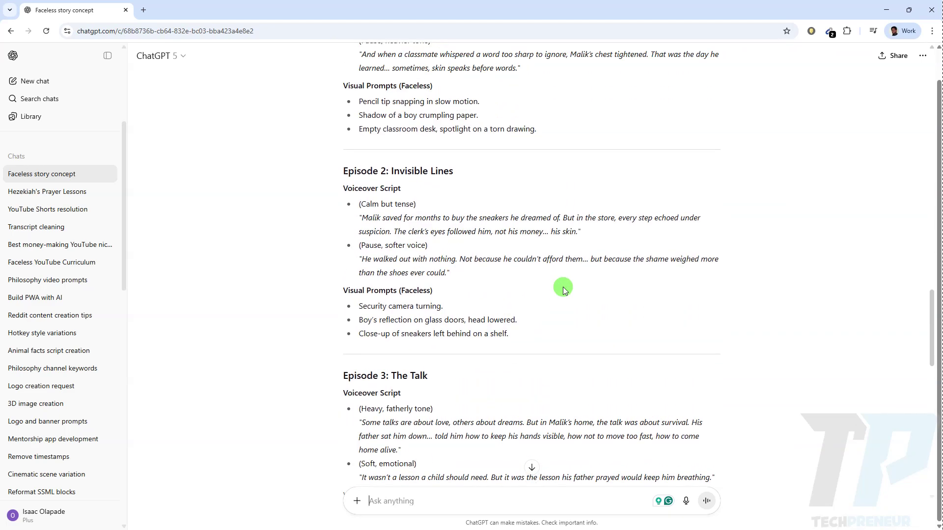
{"action": "scroll", "coordinate": [564, 290], "scroll_direction": "up", "scroll_amount": 1}
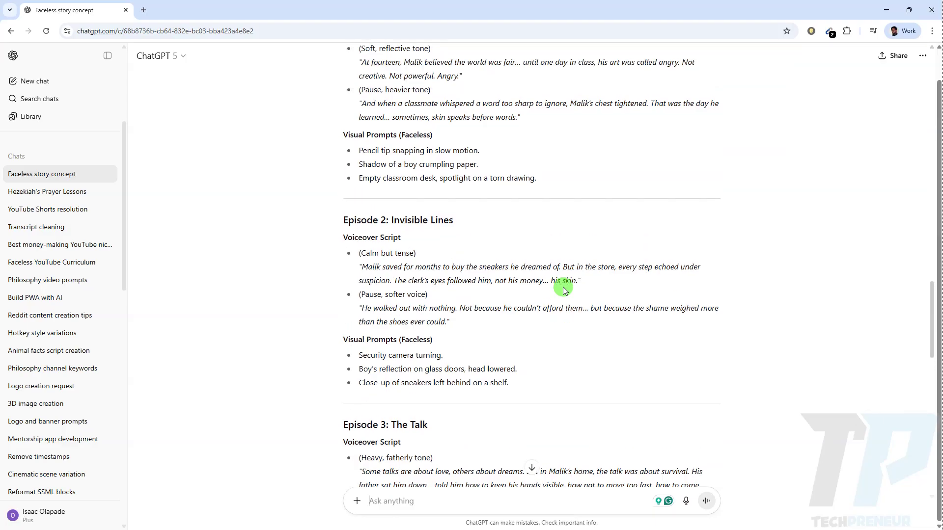
{"action": "scroll", "coordinate": [564, 290], "scroll_direction": "down", "scroll_amount": 8}
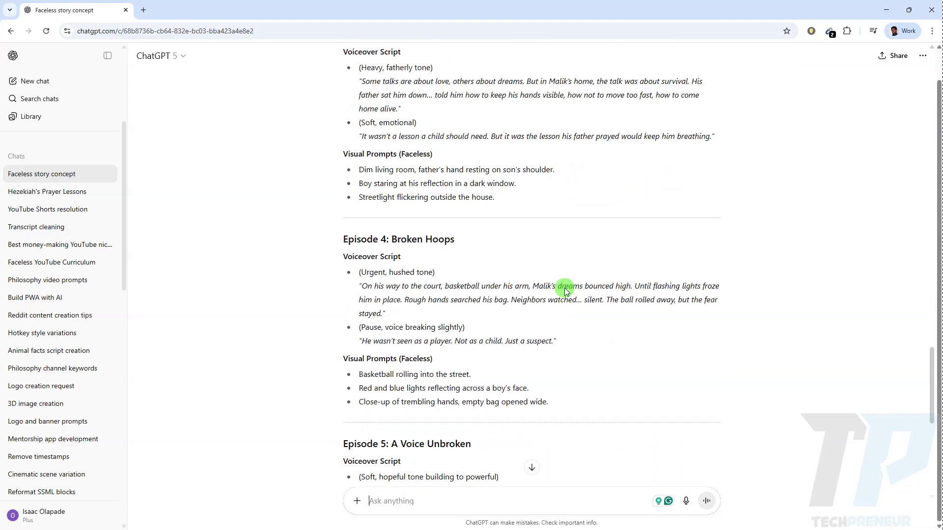
{"action": "scroll", "coordinate": [564, 289], "scroll_direction": "down", "scroll_amount": 6}
{"action": "scroll", "coordinate": [564, 290], "scroll_direction": "up", "scroll_amount": 10}
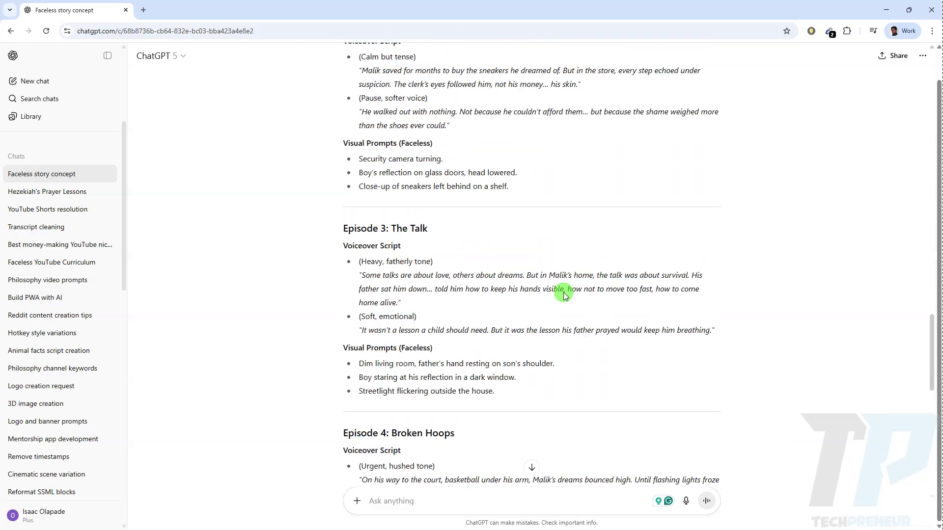
{"action": "scroll", "coordinate": [563, 292], "scroll_direction": "down", "scroll_amount": 15}
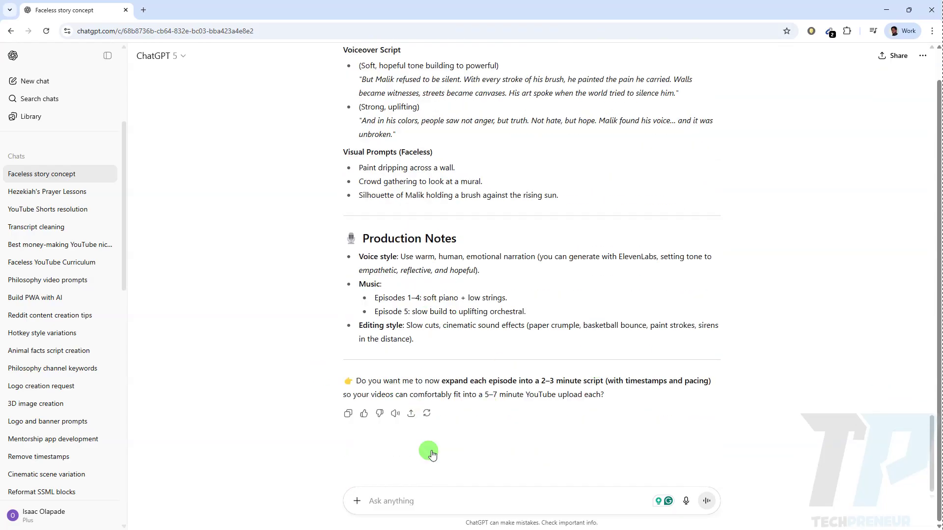
{"action": "scroll", "coordinate": [543, 275], "scroll_direction": "up", "scroll_amount": 6}
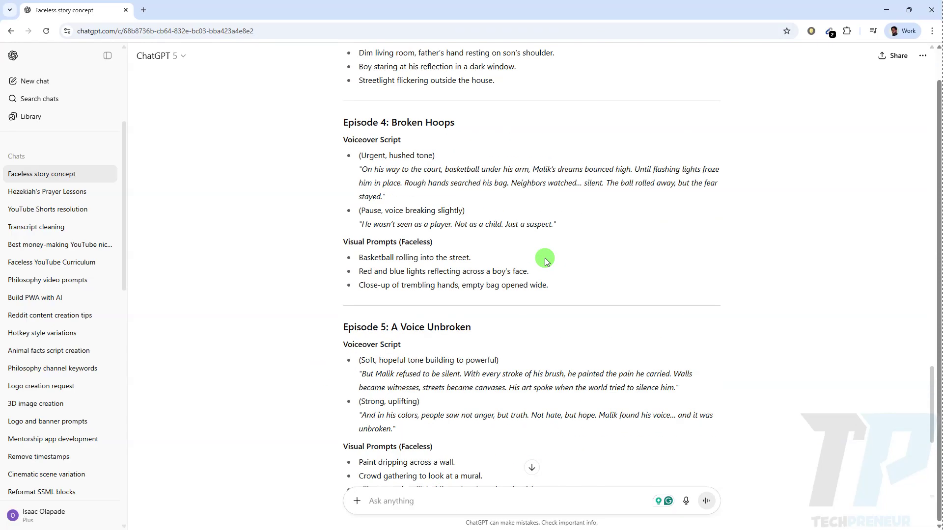
Have the full five-episode script response read aloud and look over the episode scripts during playback
{"action": "scroll", "coordinate": [550, 251], "scroll_direction": "down", "scroll_amount": 6}
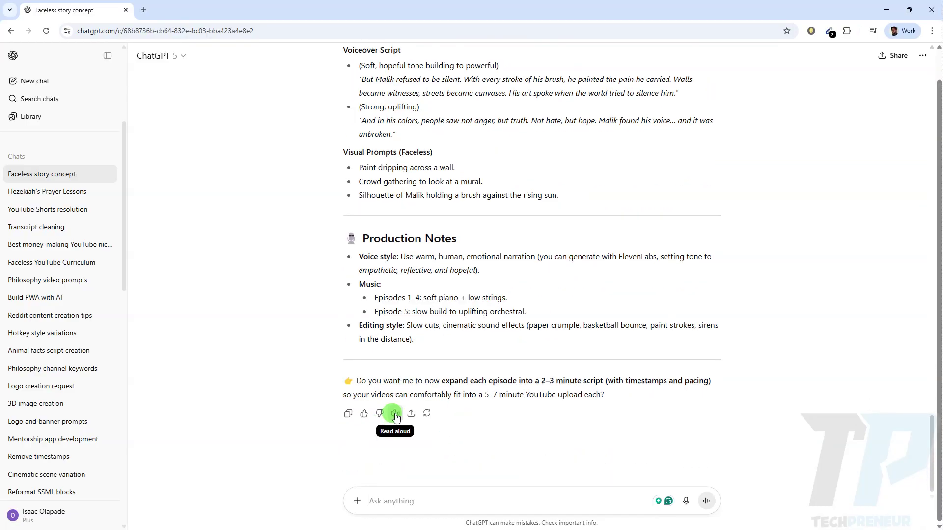
{"action": "left_click", "coordinate": [397, 416]}
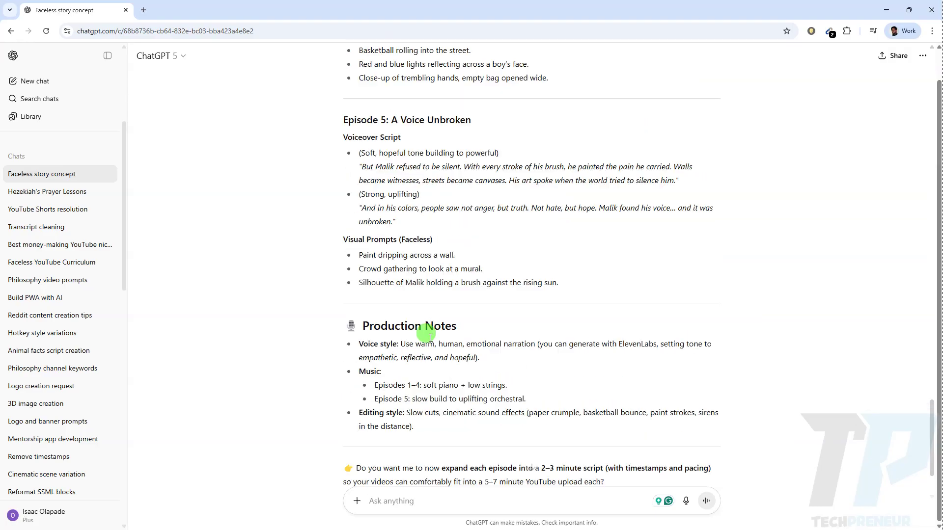
{"action": "scroll", "coordinate": [393, 432], "scroll_direction": "down", "scroll_amount": 2}
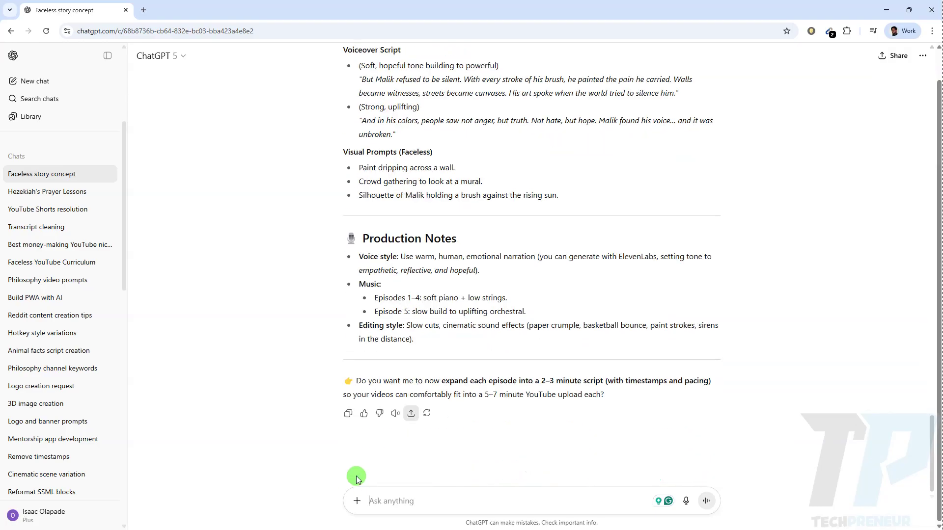
{"action": "left_click", "coordinate": [397, 417]}
{"action": "scroll", "coordinate": [547, 326], "scroll_direction": "up", "scroll_amount": 4}
{"action": "scroll", "coordinate": [553, 314], "scroll_direction": "up", "scroll_amount": 3}
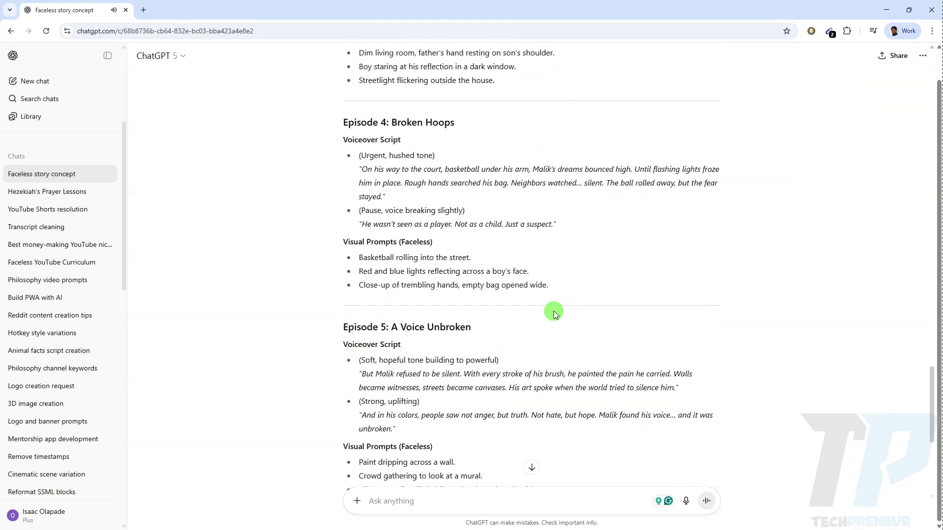
{"action": "scroll", "coordinate": [558, 308], "scroll_direction": "up", "scroll_amount": 4}
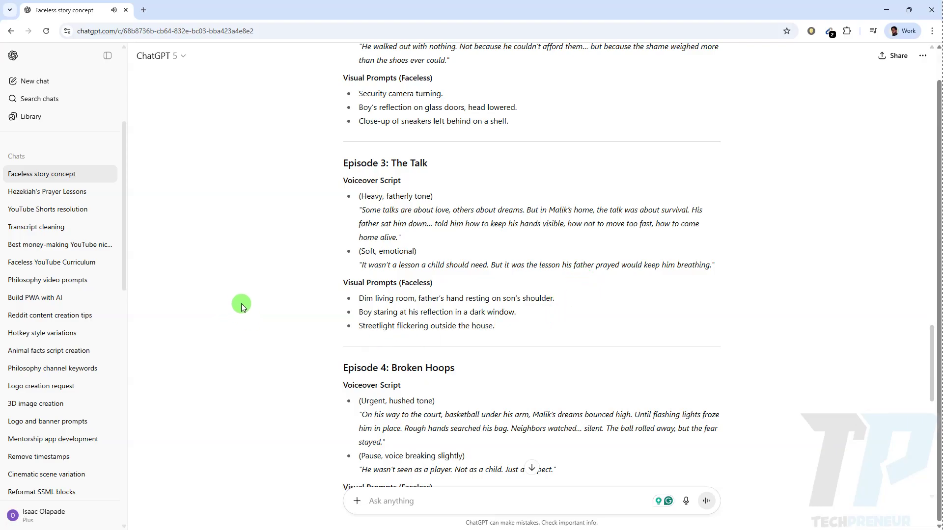
{"action": "scroll", "coordinate": [242, 303], "scroll_direction": "up", "scroll_amount": 4}
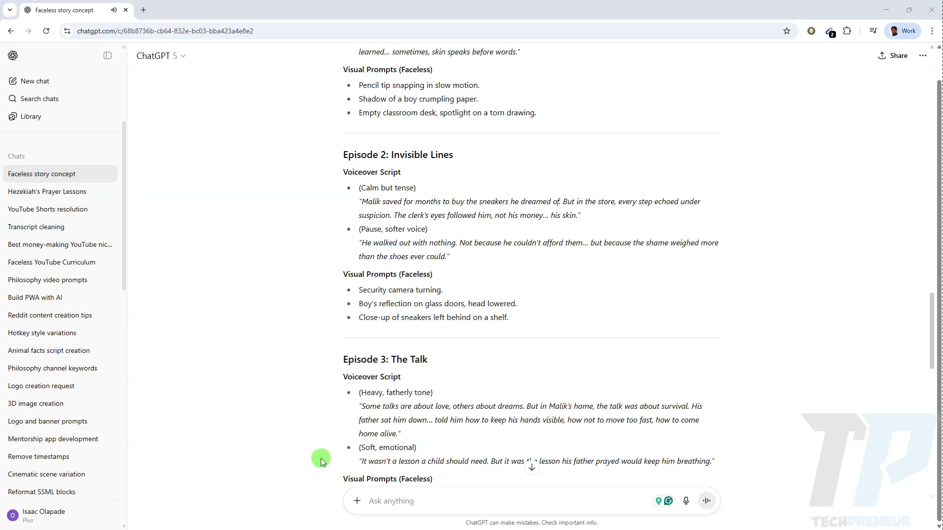
Stop the read-aloud playback of the script response
{"action": "scroll", "coordinate": [442, 417], "scroll_direction": "down", "scroll_amount": 3}
{"action": "scroll", "coordinate": [448, 410], "scroll_direction": "down", "scroll_amount": 10}
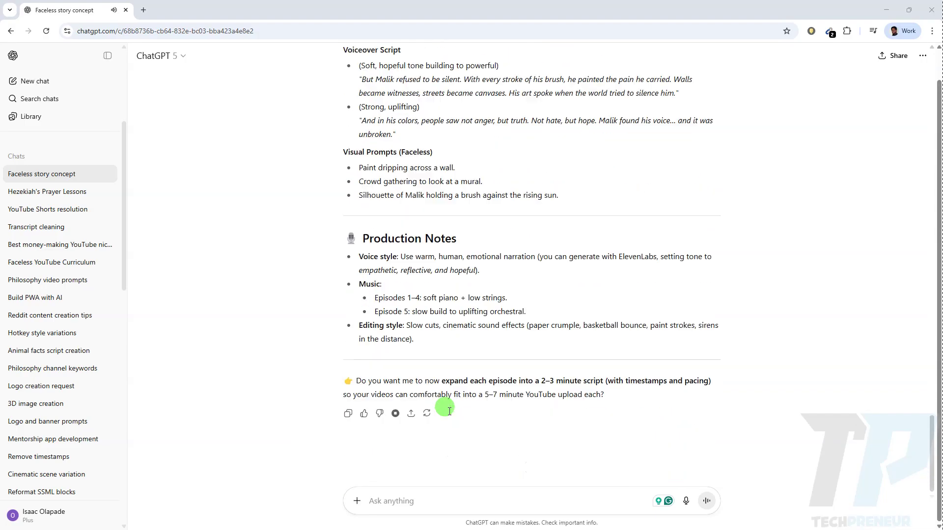
{"action": "left_click", "coordinate": [395, 413]}
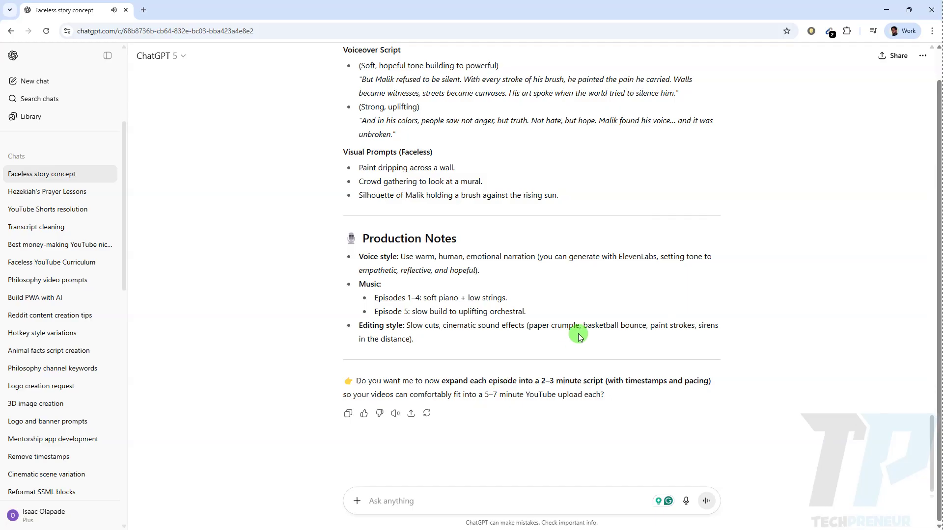
Open the general settings, view the list of available voices, and close the settings without changing the voice
{"action": "scroll", "coordinate": [580, 324], "scroll_direction": "up", "scroll_amount": 10}
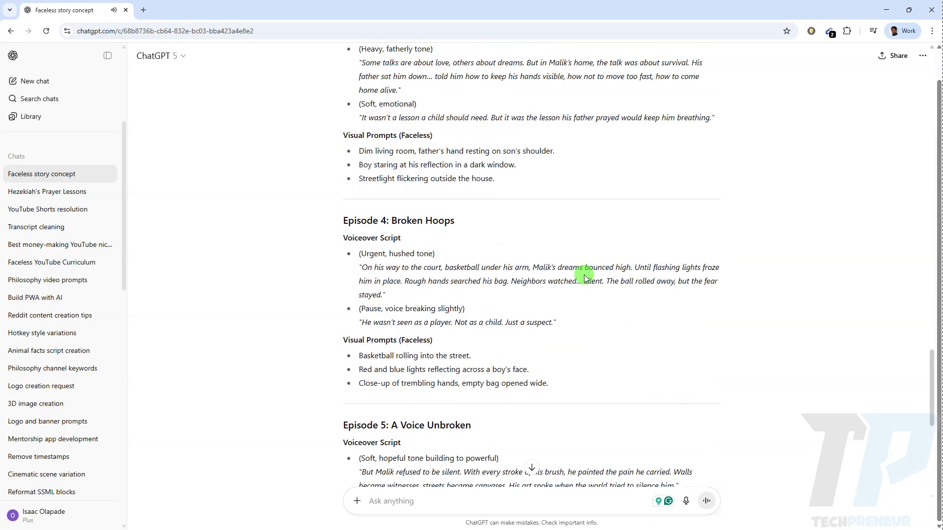
{"action": "scroll", "coordinate": [584, 275], "scroll_direction": "up", "scroll_amount": 5}
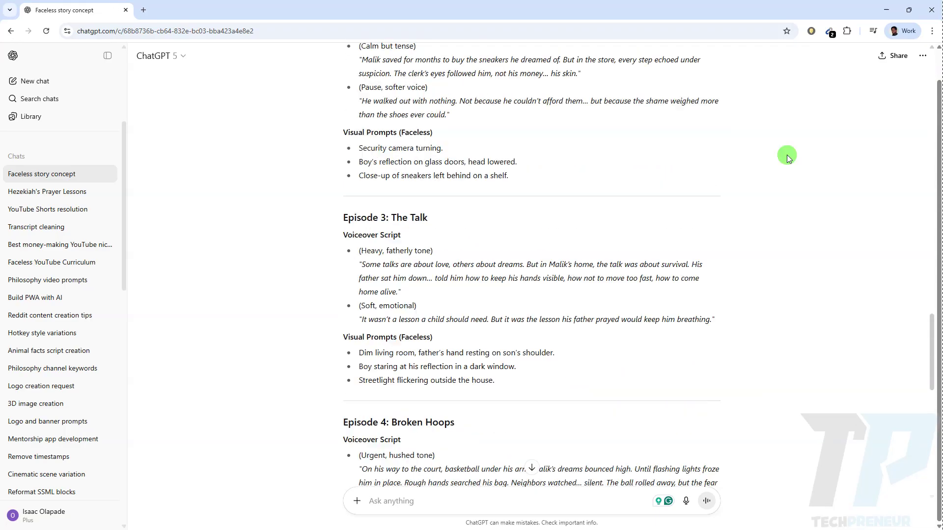
{"action": "scroll", "coordinate": [786, 153], "scroll_direction": "down", "scroll_amount": 2}
{"action": "left_click", "coordinate": [922, 57]}
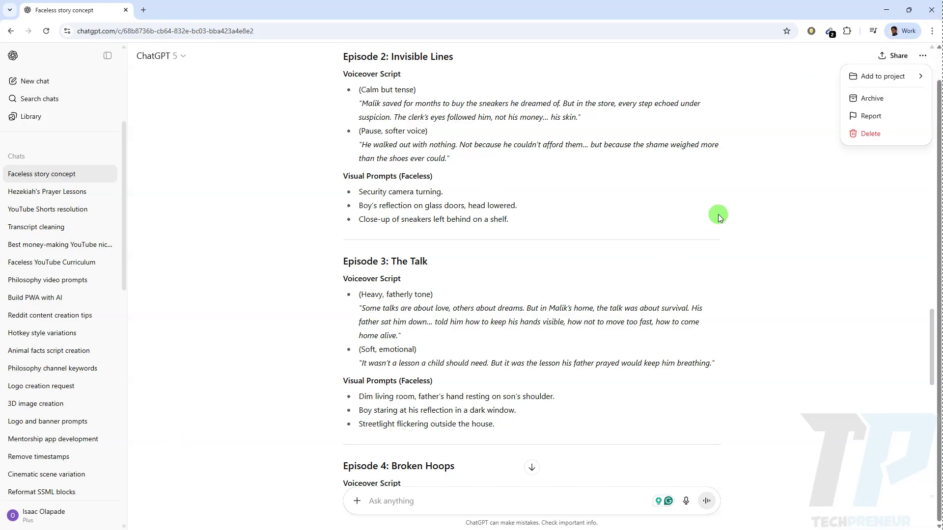
{"action": "left_click", "coordinate": [52, 516]}
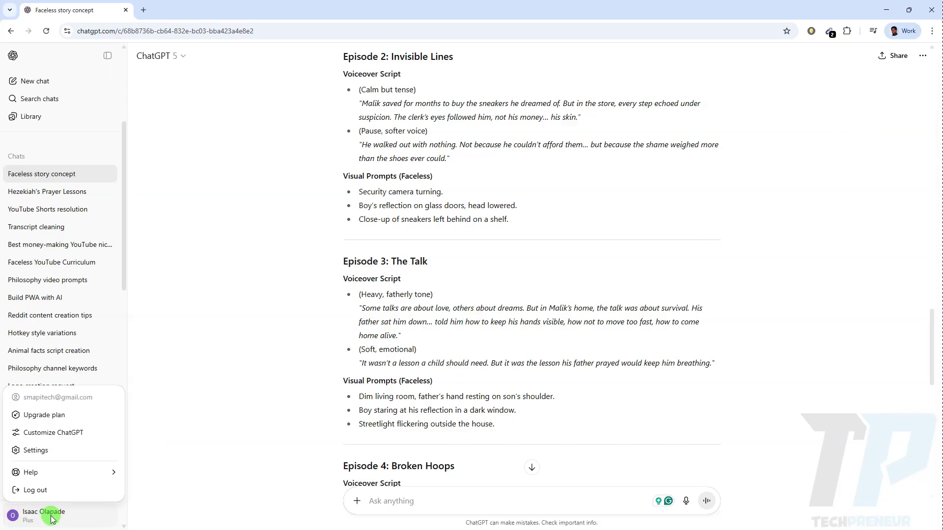
{"action": "left_click", "coordinate": [42, 453]}
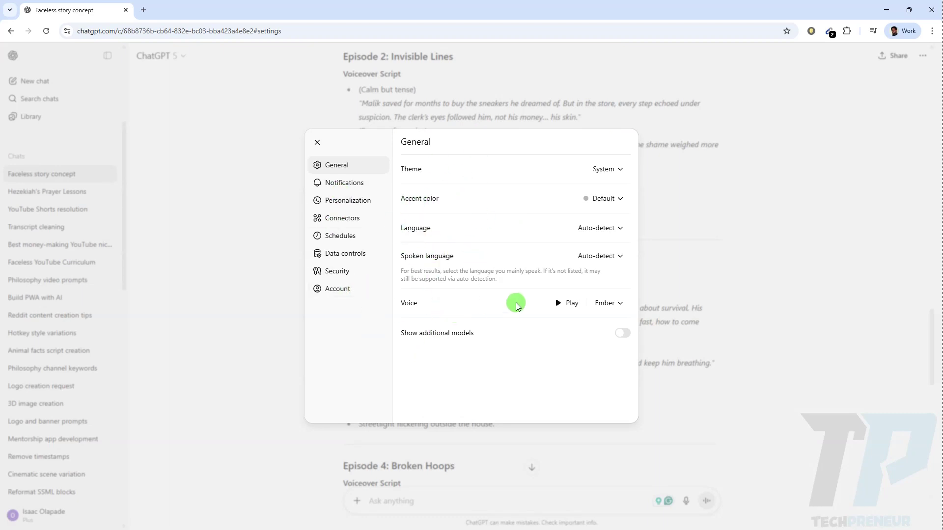
{"action": "left_click", "coordinate": [622, 304]}
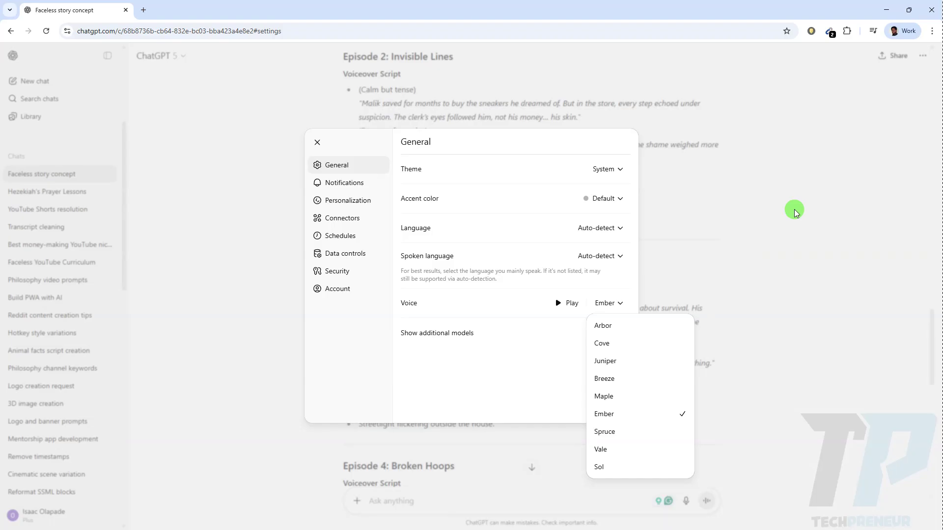
{"action": "left_click", "coordinate": [758, 227]}
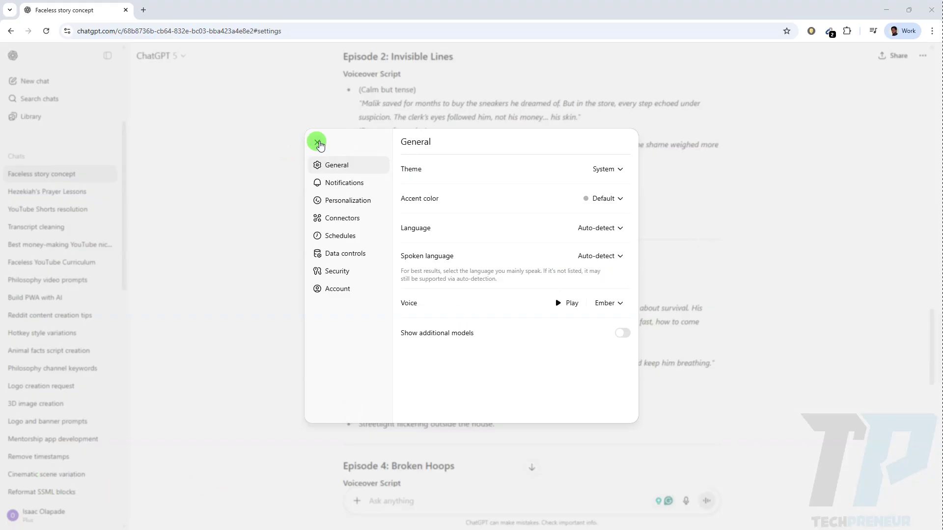
{"action": "left_click", "coordinate": [317, 143]}
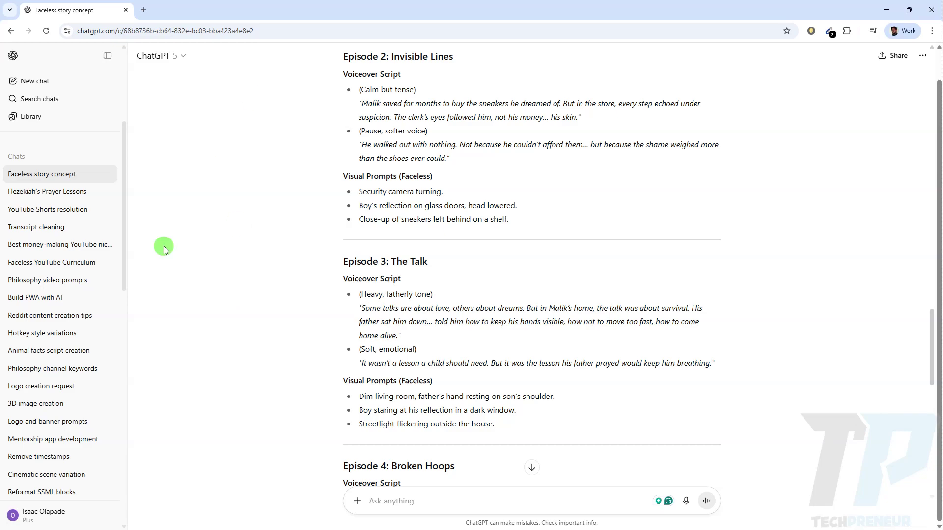
Look over the voiceover scripts and visual prompts of Episodes 3 and 4
{"action": "scroll", "coordinate": [539, 179], "scroll_direction": "down", "scroll_amount": 7}
{"action": "scroll", "coordinate": [505, 192], "scroll_direction": "up", "scroll_amount": 6}
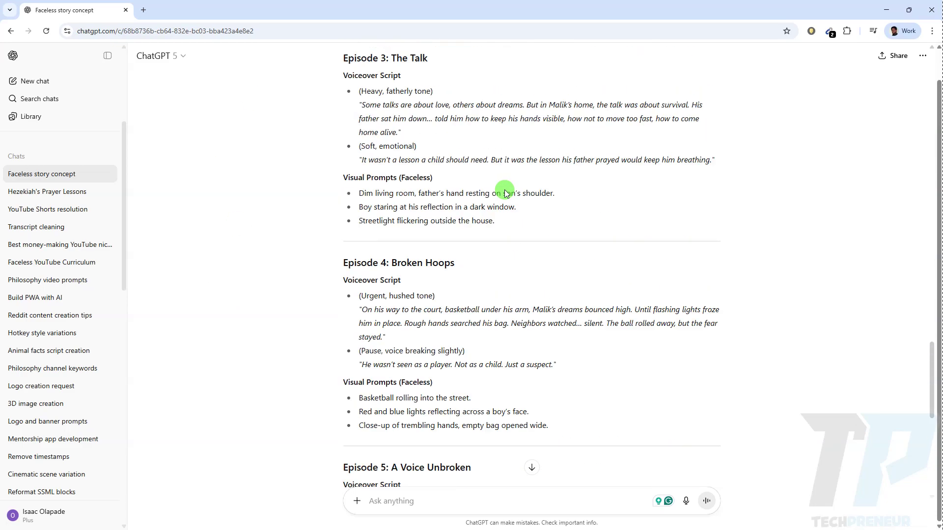
{"action": "scroll", "coordinate": [505, 201], "scroll_direction": "down", "scroll_amount": 3}
{"action": "scroll", "coordinate": [505, 208], "scroll_direction": "up", "scroll_amount": 2}
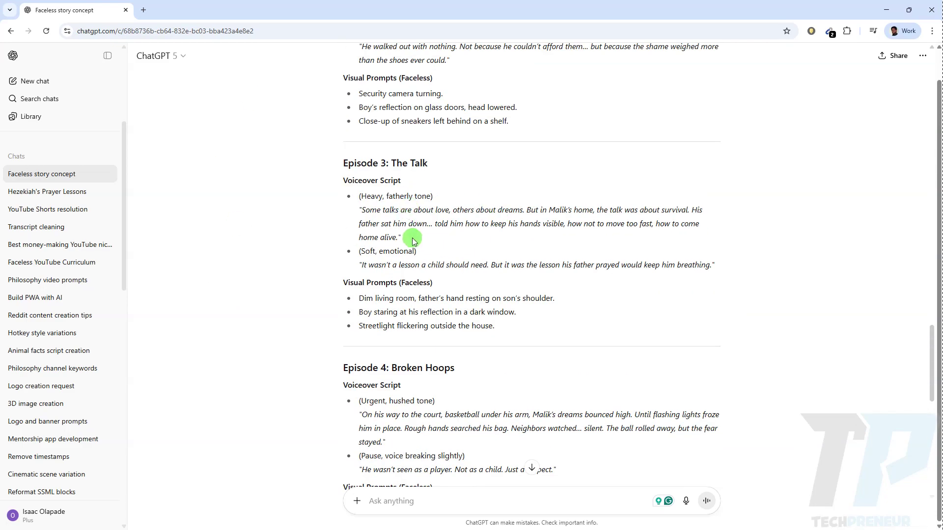
{"action": "scroll", "coordinate": [388, 275], "scroll_direction": "up", "scroll_amount": 1}
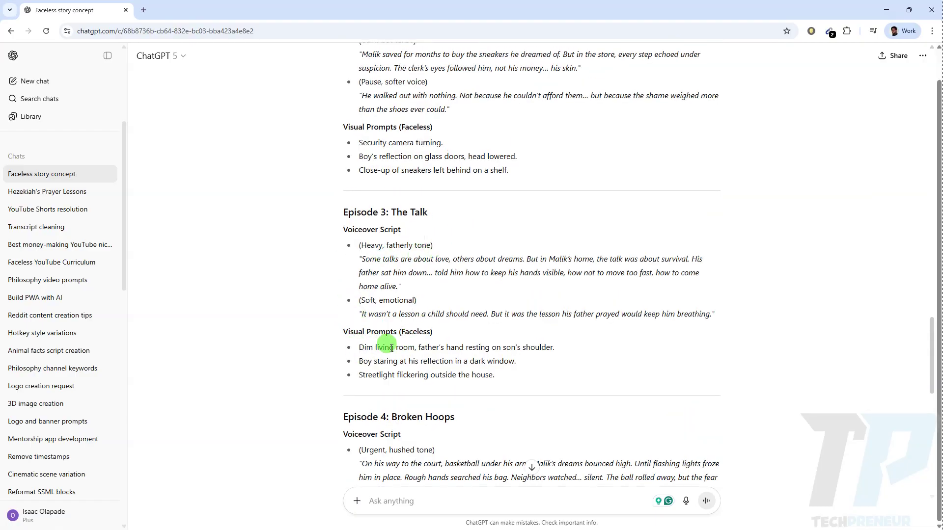
{"action": "scroll", "coordinate": [445, 277], "scroll_direction": "down", "scroll_amount": 2}
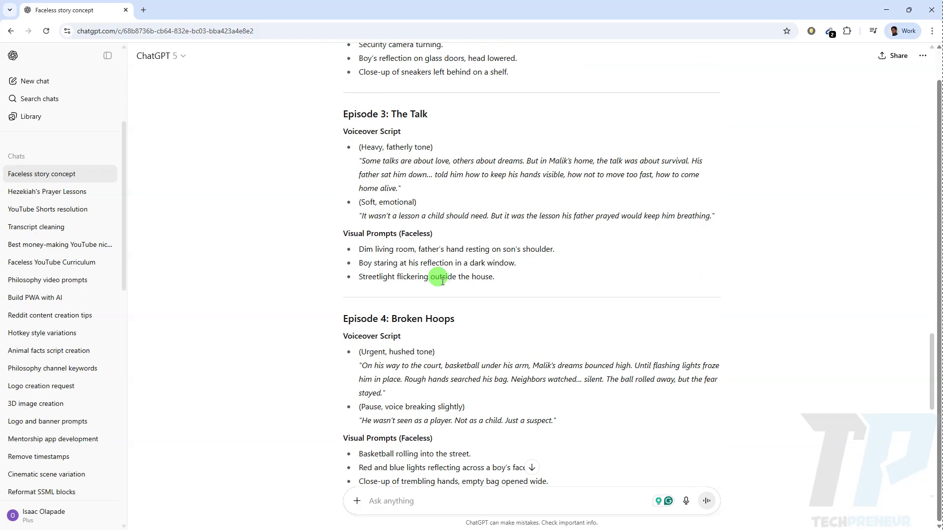
{"action": "scroll", "coordinate": [437, 276], "scroll_direction": "up", "scroll_amount": 2}
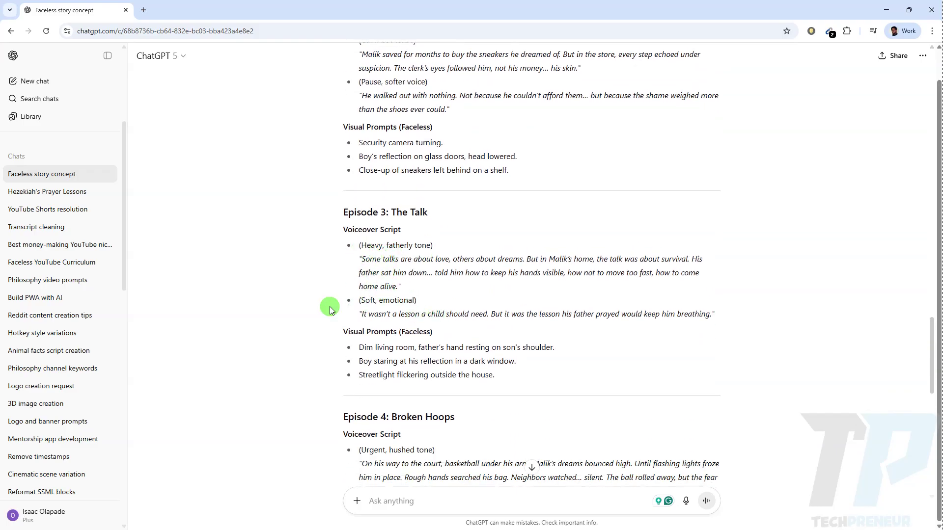
Highlight the first narration passage of Episode 3 and its opening phrases to examine the wording and length
{"action": "left_click_drag", "start_coordinate": [401, 288], "coordinate": [357, 258]}
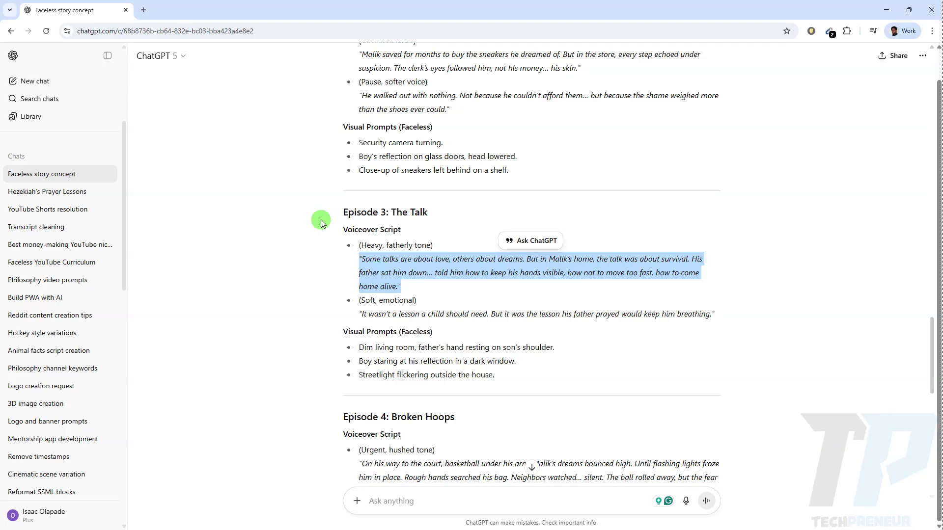
{"action": "left_click", "coordinate": [540, 305]}
{"action": "left_click_drag", "start_coordinate": [367, 263], "coordinate": [448, 265]}
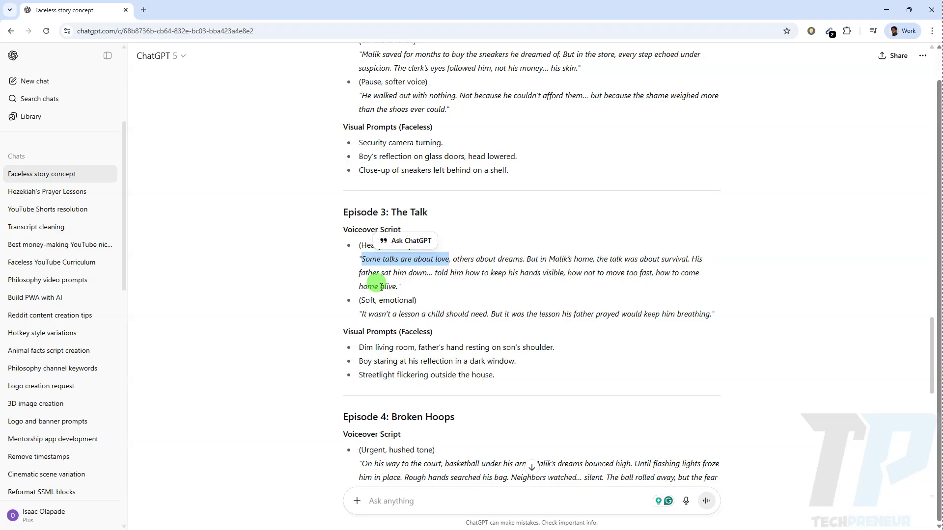
{"action": "left_click", "coordinate": [451, 259]}
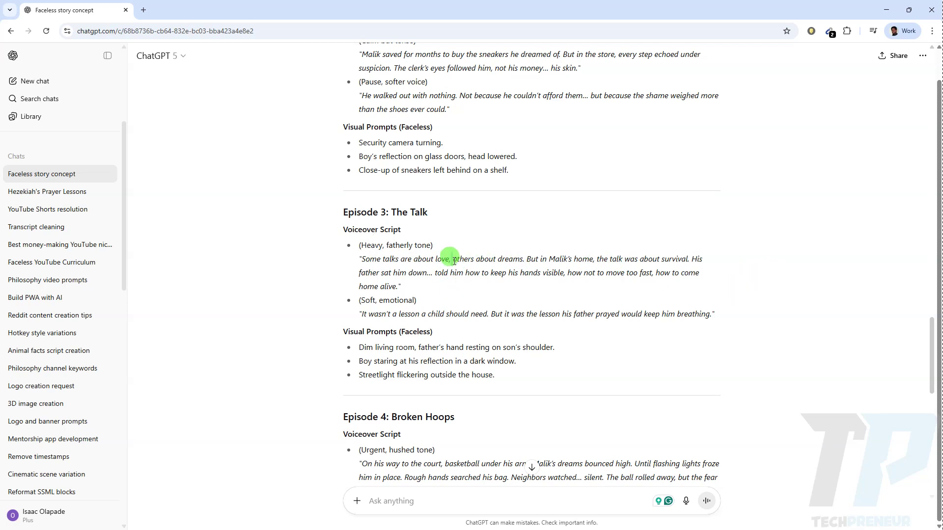
{"action": "left_click_drag", "start_coordinate": [454, 259], "coordinate": [525, 263]}
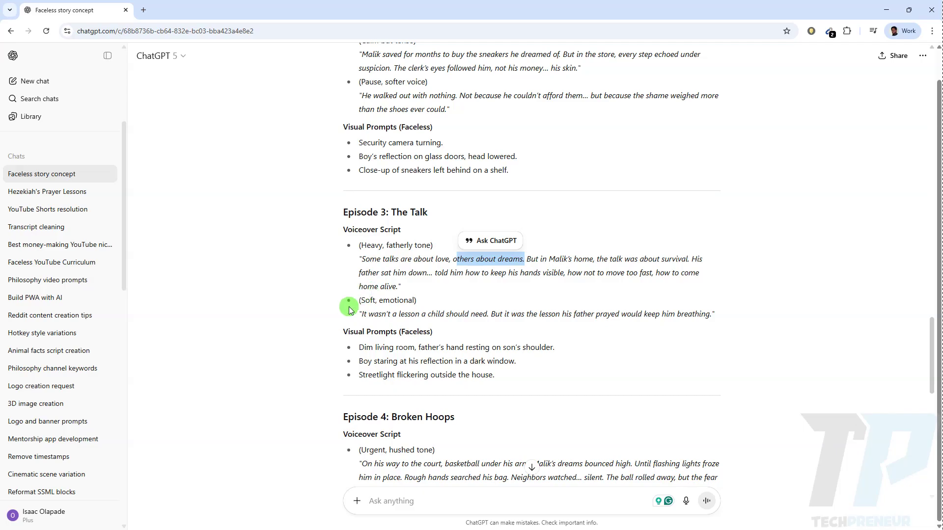
{"action": "left_click", "coordinate": [412, 307]}
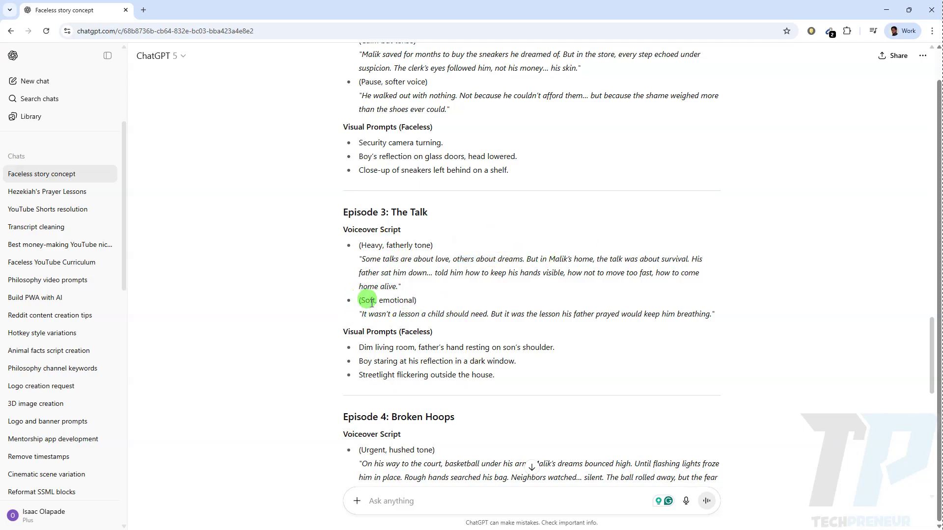
Highlight the "(Soft, emotional)" and "(Heavy, fatherly tone)" cues in Episode 3 and compare the scripts of the neighbouring episodes
{"action": "left_click_drag", "start_coordinate": [417, 300], "coordinate": [359, 300]}
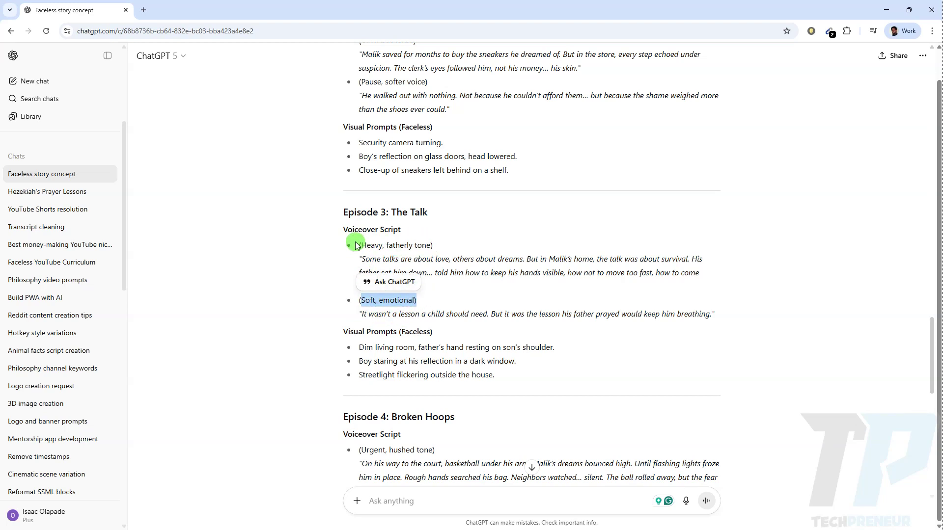
{"action": "left_click_drag", "start_coordinate": [360, 246], "coordinate": [432, 242]}
{"action": "left_click", "coordinate": [435, 243]}
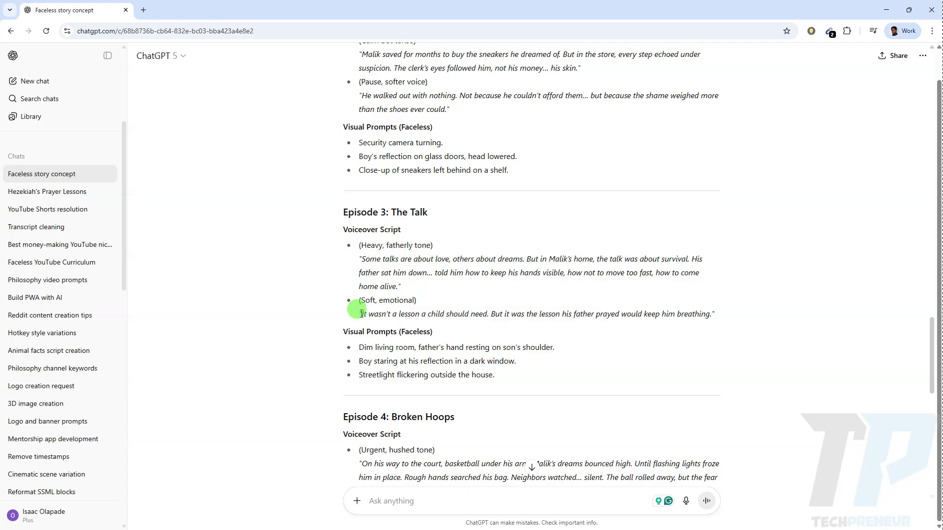
{"action": "left_click_drag", "start_coordinate": [359, 313], "coordinate": [497, 304]}
{"action": "scroll", "coordinate": [624, 389], "scroll_direction": "down", "scroll_amount": 2}
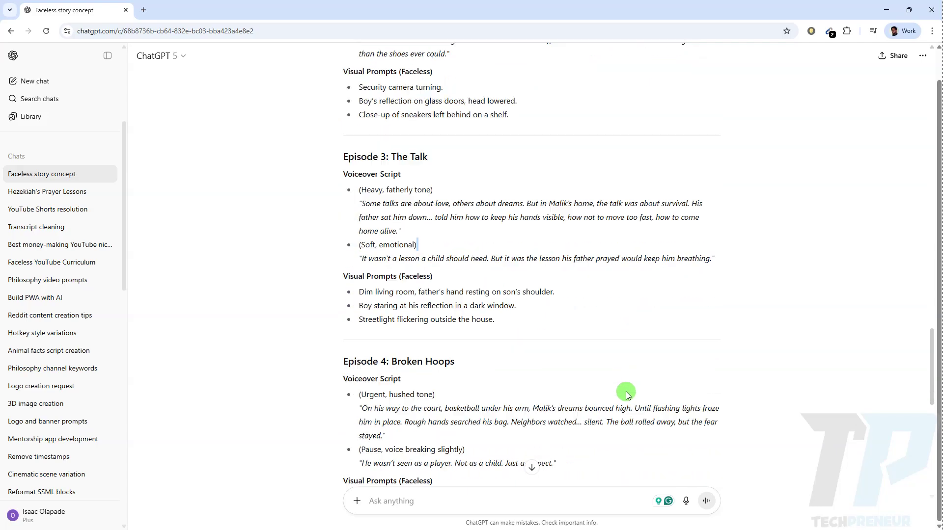
{"action": "scroll", "coordinate": [621, 383], "scroll_direction": "up", "scroll_amount": 2}
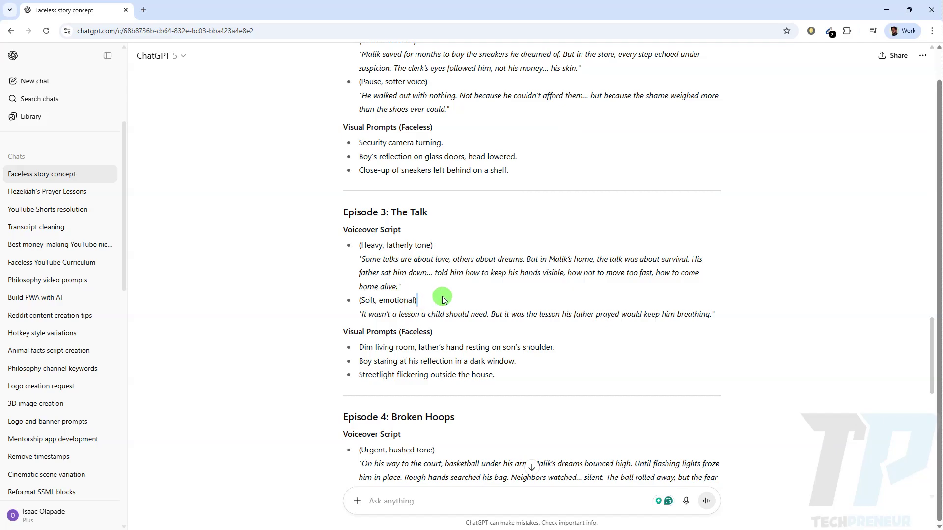
{"action": "scroll", "coordinate": [514, 304], "scroll_direction": "up", "scroll_amount": 2}
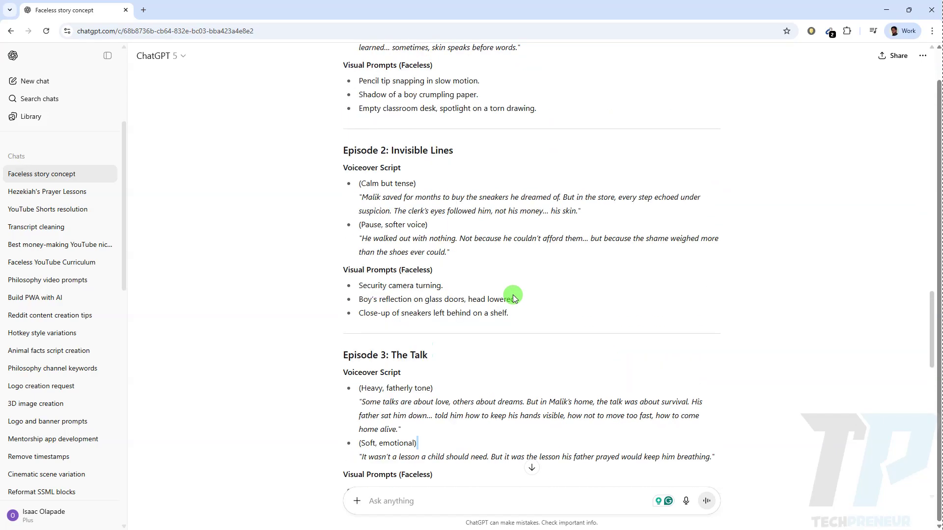
{"action": "scroll", "coordinate": [387, 359], "scroll_direction": "down", "scroll_amount": 1}
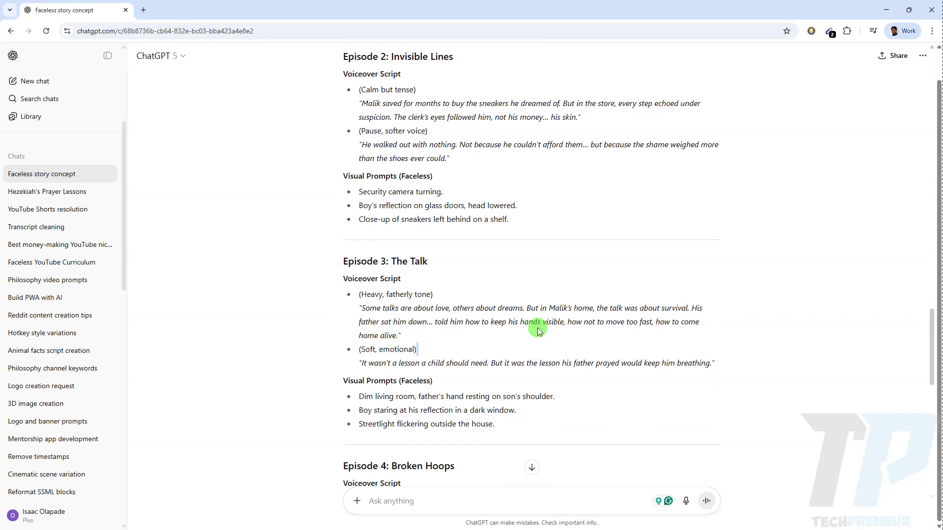
{"action": "scroll", "coordinate": [501, 304], "scroll_direction": "down", "scroll_amount": 2}
{"action": "scroll", "coordinate": [472, 285], "scroll_direction": "up", "scroll_amount": 2}
Send the prompt "The narration is okay but its too short. can you make it longer so that each episode can rach 5 minutes"
{"action": "left_click", "coordinate": [393, 491]}
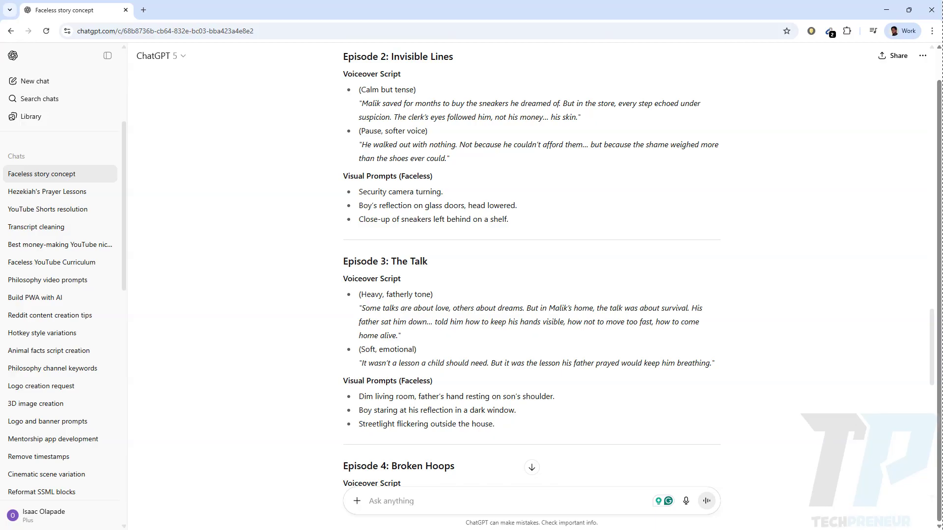
{"action": "type", "text": "The"}
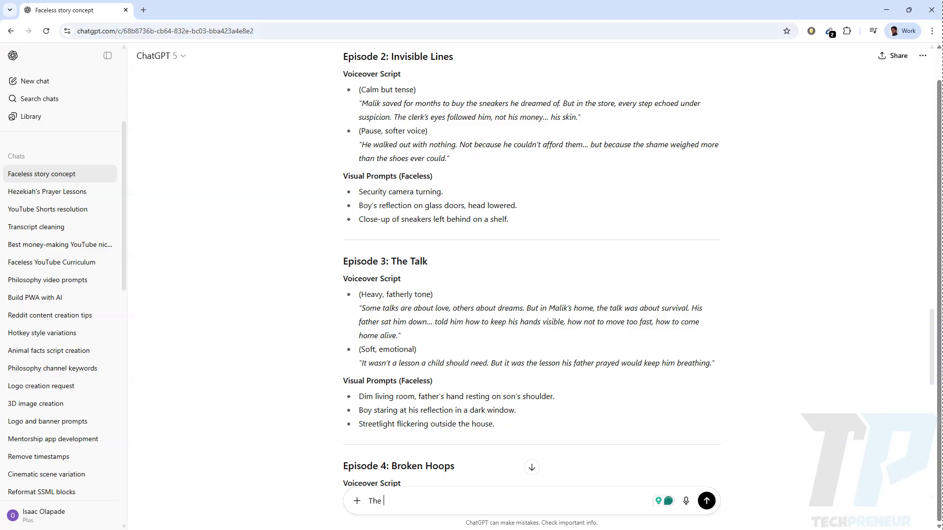
{"action": "type", "text": " narration is okay but it"}
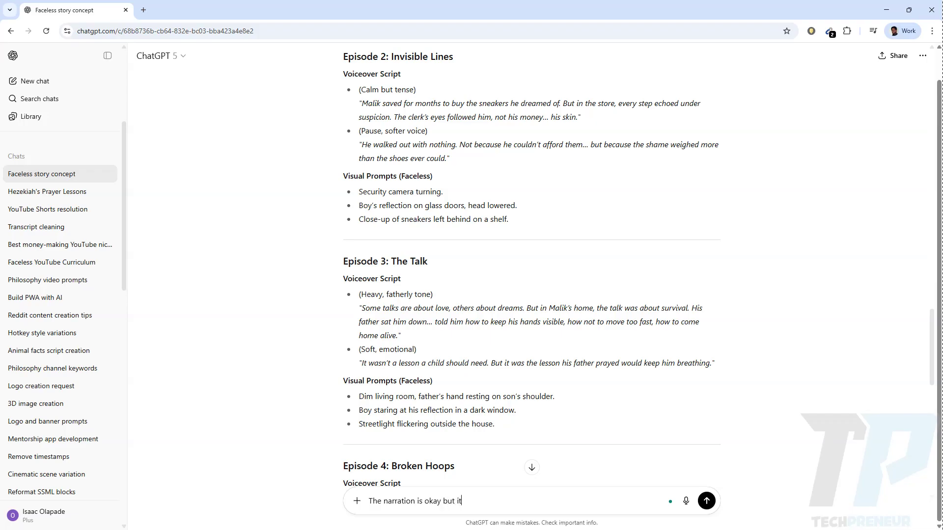
{"action": "type", "text": "s too short. can you make it longer so t"}
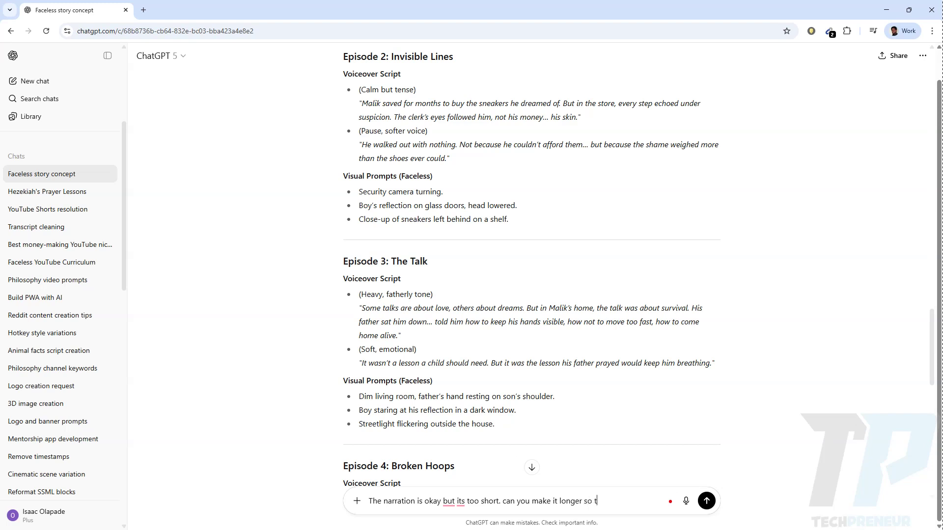
{"action": "type", "text": "hat the vid"}
{"action": "key", "text": "BackSpace"}
{"action": "key", "text": "BackSpace"}
{"action": "key", "text": "BackSpace"}
{"action": "key", "text": "BackSpace"}
{"action": "key", "text": "BackSpace"}
{"action": "type", "text": "each episode can rach"}
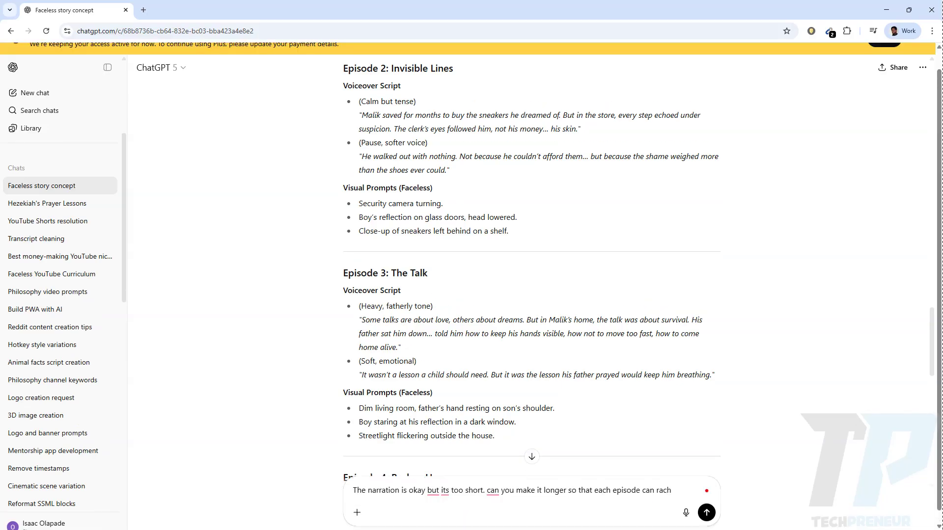
{"action": "type", "text": " 5 minutes"}
{"action": "key", "text": "Return"}
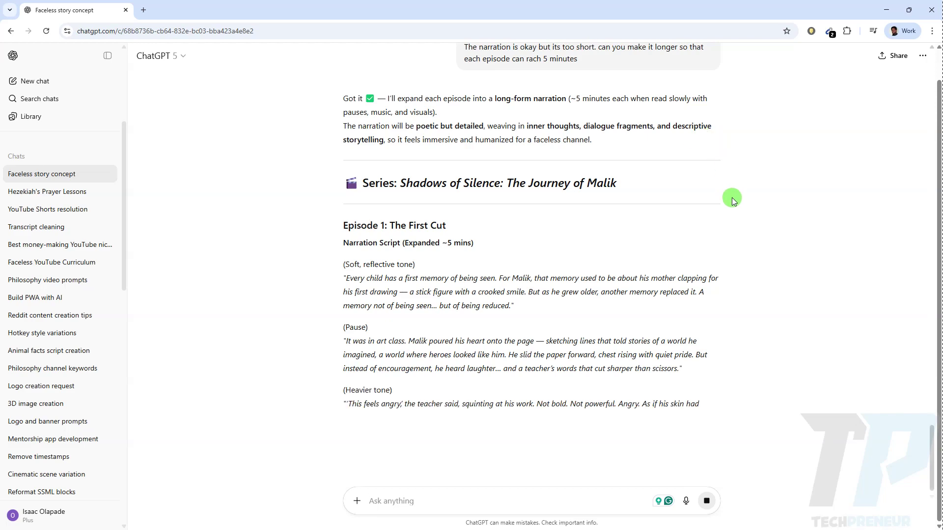
Read through the expanded narration scripts from Episode 1 to Episode 5 and the production notes for 5-minute length
{"action": "scroll", "coordinate": [811, 209], "scroll_direction": "down", "scroll_amount": 1}
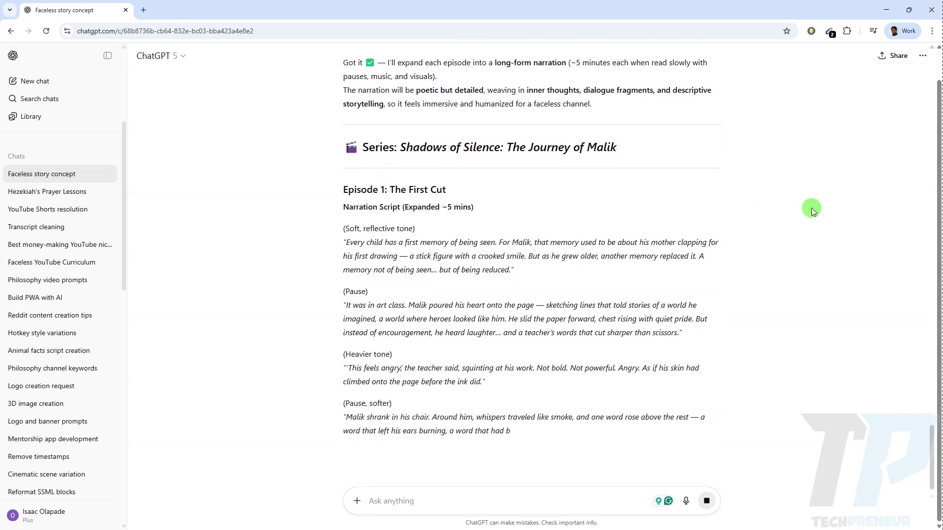
{"action": "scroll", "coordinate": [717, 186], "scroll_direction": "down", "scroll_amount": 3}
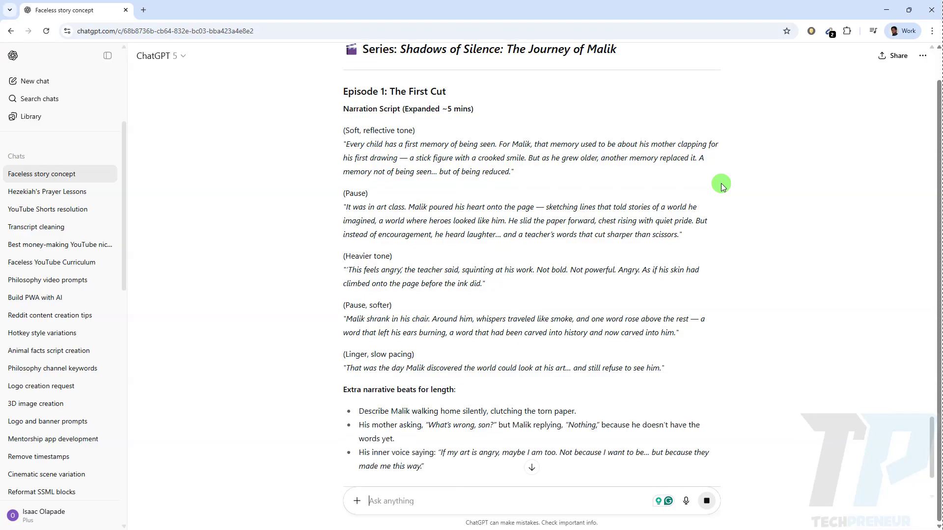
{"action": "scroll", "coordinate": [436, 362], "scroll_direction": "down", "scroll_amount": 3}
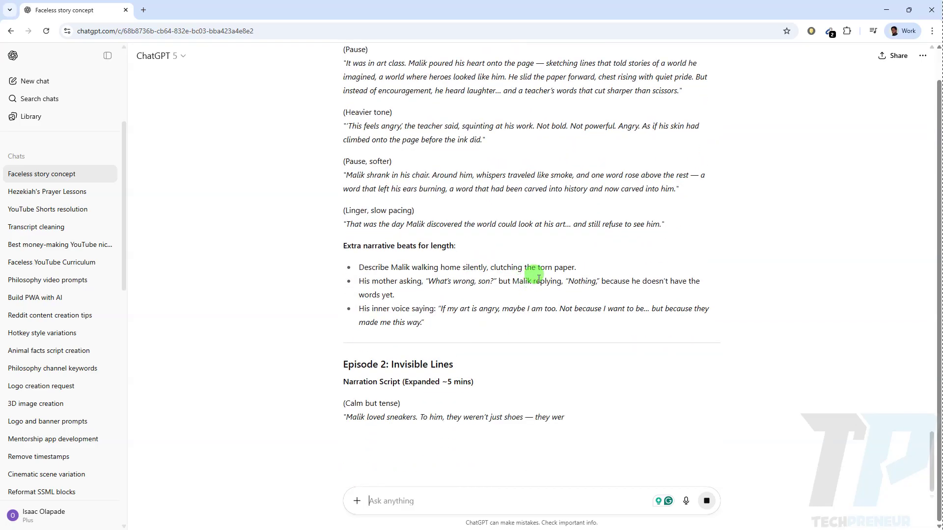
{"action": "scroll", "coordinate": [516, 270], "scroll_direction": "up", "scroll_amount": 4}
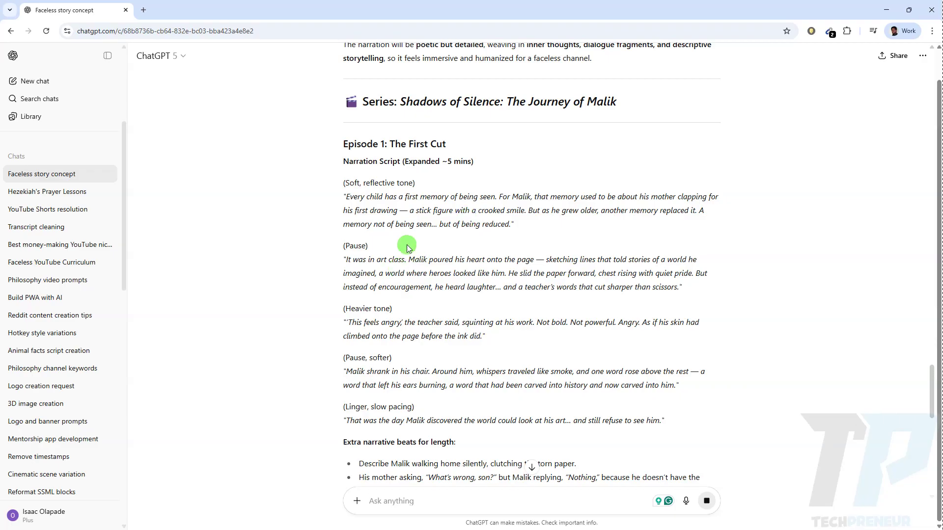
{"action": "scroll", "coordinate": [454, 310], "scroll_direction": "down", "scroll_amount": 5}
{"action": "scroll", "coordinate": [493, 305], "scroll_direction": "down", "scroll_amount": 10}
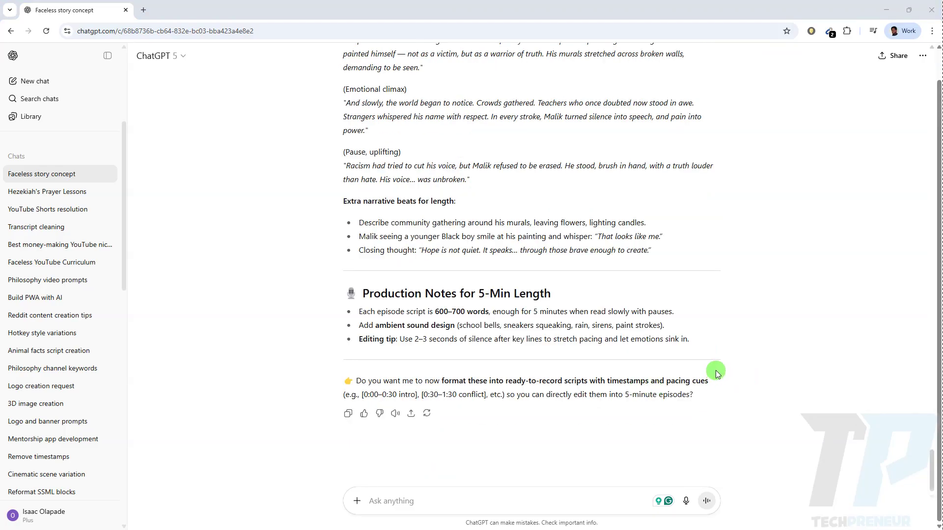
Review the Episode 5 narration script, its extra narrative beats and the production notes for 5-minute length
{"action": "scroll", "coordinate": [715, 368], "scroll_direction": "up", "scroll_amount": 2}
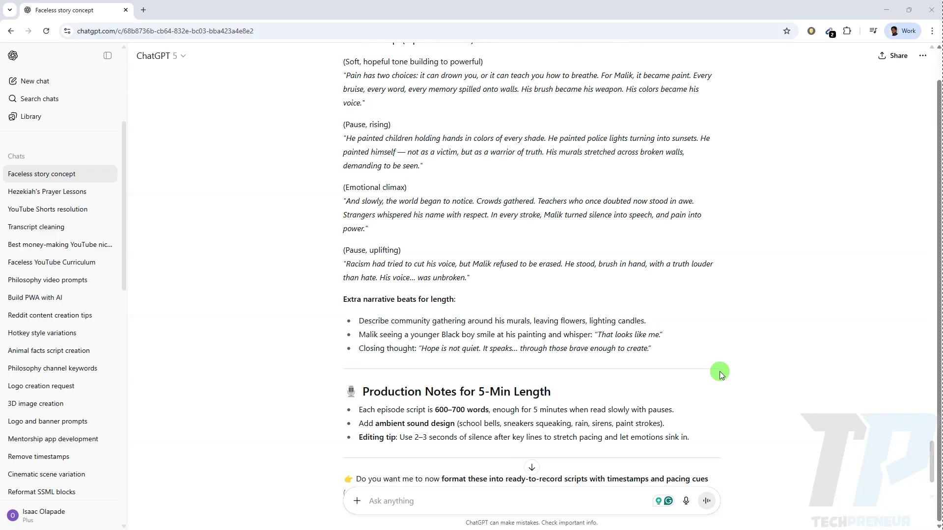
{"action": "scroll", "coordinate": [717, 322], "scroll_direction": "down", "scroll_amount": 3}
{"action": "scroll", "coordinate": [548, 309], "scroll_direction": "up", "scroll_amount": 5}
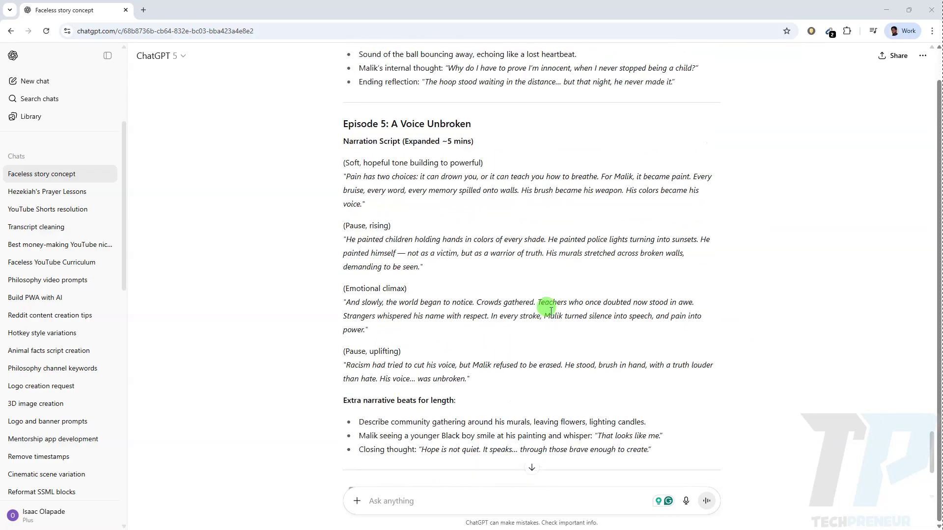
{"action": "scroll", "coordinate": [548, 309], "scroll_direction": "up", "scroll_amount": 4}
{"action": "scroll", "coordinate": [545, 309], "scroll_direction": "down", "scroll_amount": 4}
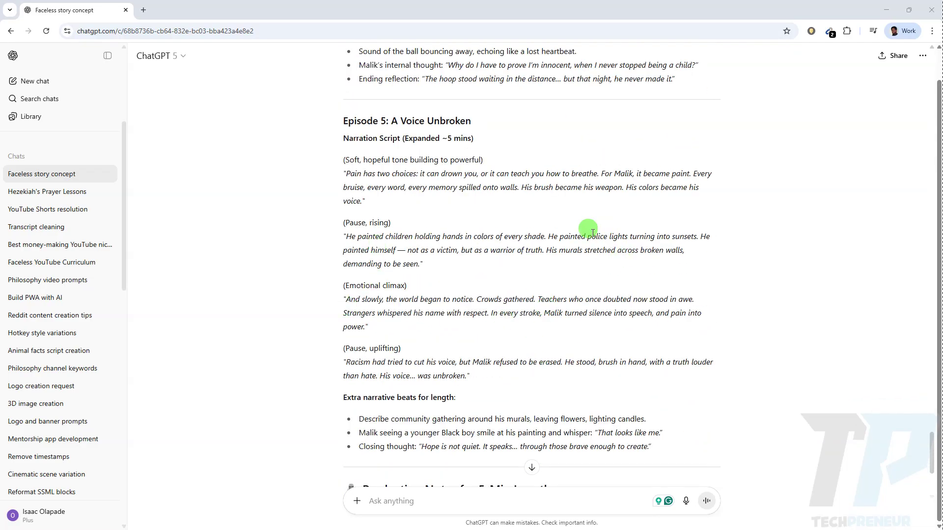
{"action": "scroll", "coordinate": [487, 316], "scroll_direction": "up", "scroll_amount": 1}
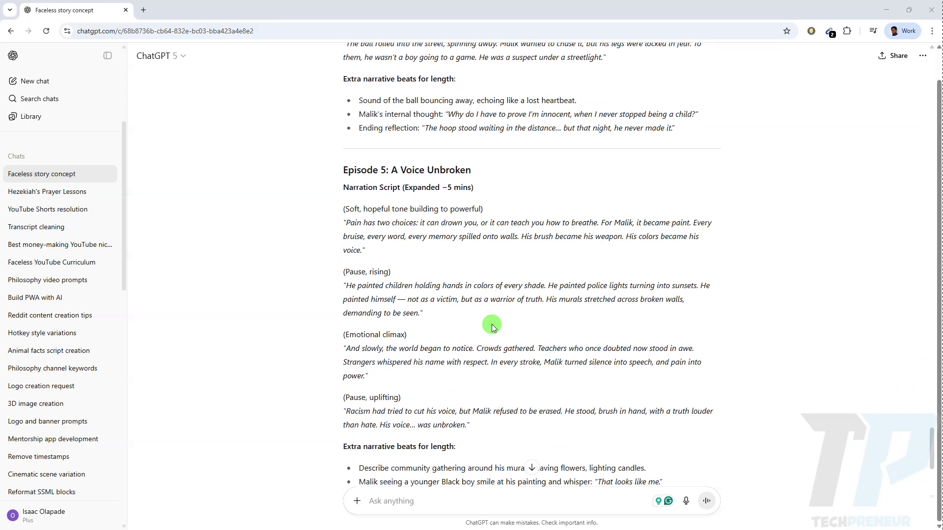
{"action": "scroll", "coordinate": [492, 326], "scroll_direction": "down", "scroll_amount": 4}
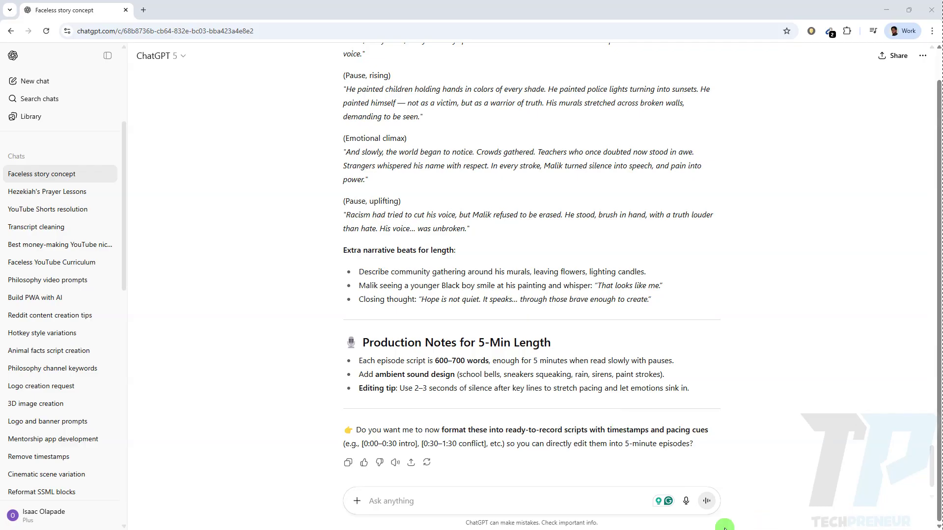
Write a chat message asking for prompts for each episode to generate both video and character images
{"action": "left_click", "coordinate": [413, 504]}
{"action": "type", "text": "Please"}
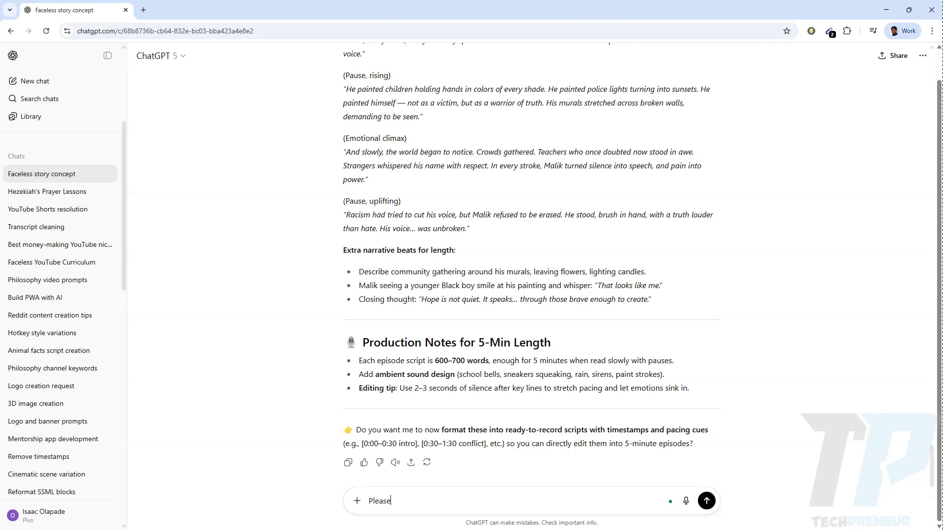
{"action": "type", "text": " give me a promp"}
{"action": "key", "text": "BackSpace"}
{"action": "key", "text": "BackSpace"}
{"action": "key", "text": "BackSpace"}
{"action": "key", "text": "BackSpace"}
{"action": "type", "text": "prompts fr each episode to gem"}
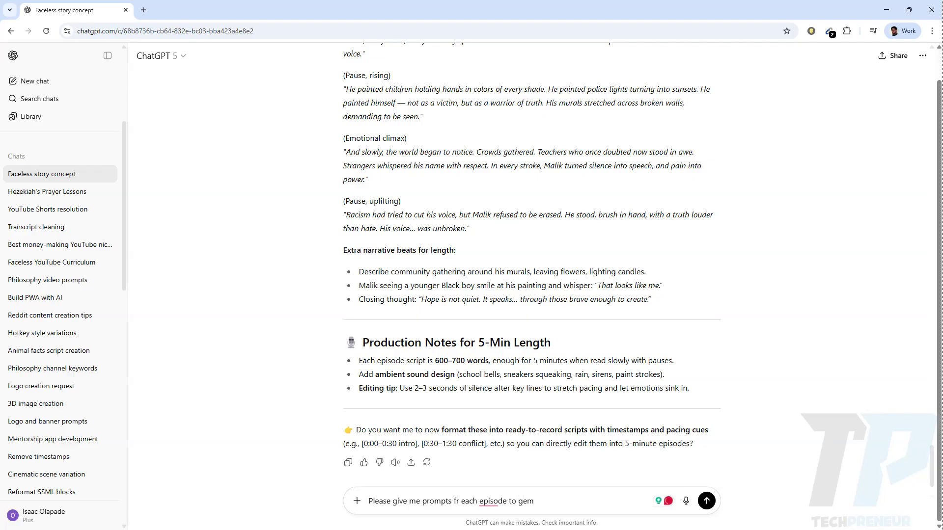
{"action": "type", "text": "nerate bioth video and character"}
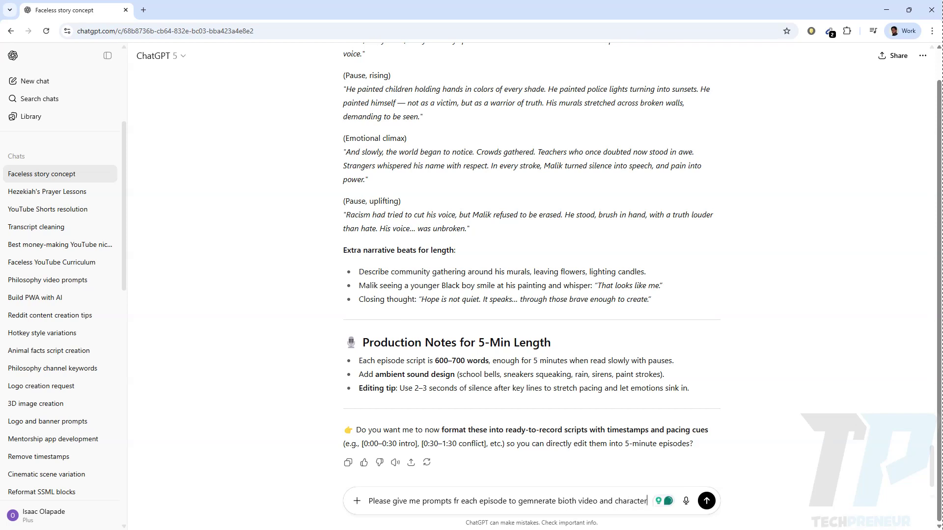
{"action": "type", "text": "m images"}
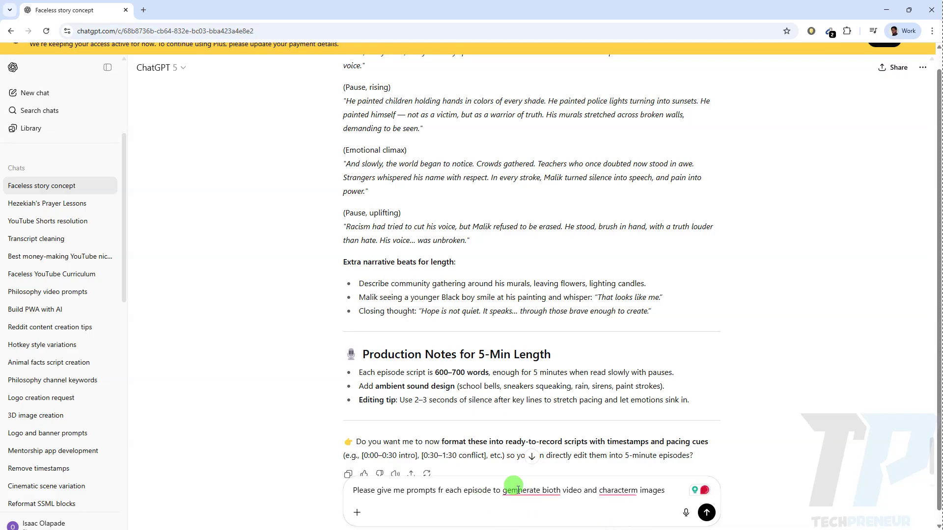
Correct the spelling of "generate", "character" and "both" in the drafted message and send it
{"action": "key", "text": "BackSpace"}
{"action": "mouse_move", "coordinate": [617, 488]}
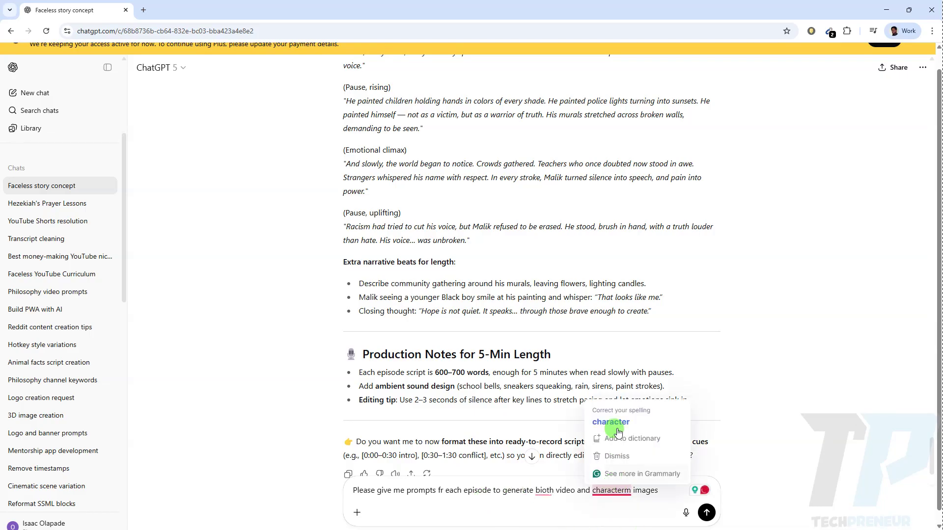
{"action": "left_click", "coordinate": [617, 431]}
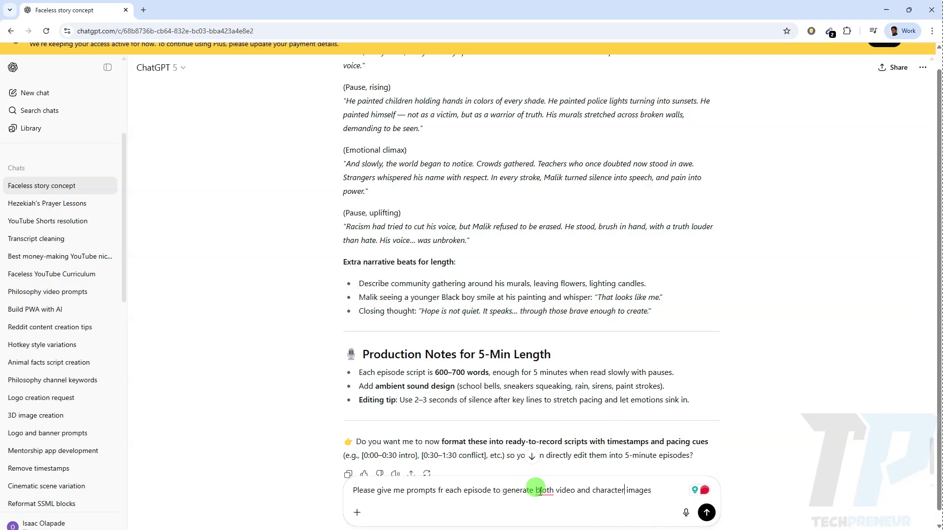
{"action": "mouse_move", "coordinate": [540, 491]}
{"action": "left_click", "coordinate": [540, 424]}
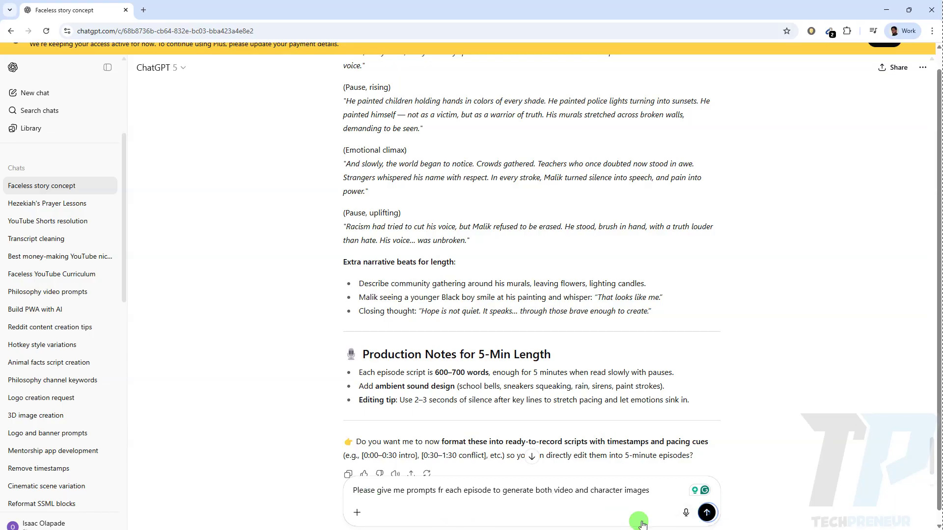
{"action": "key", "text": "Return"}
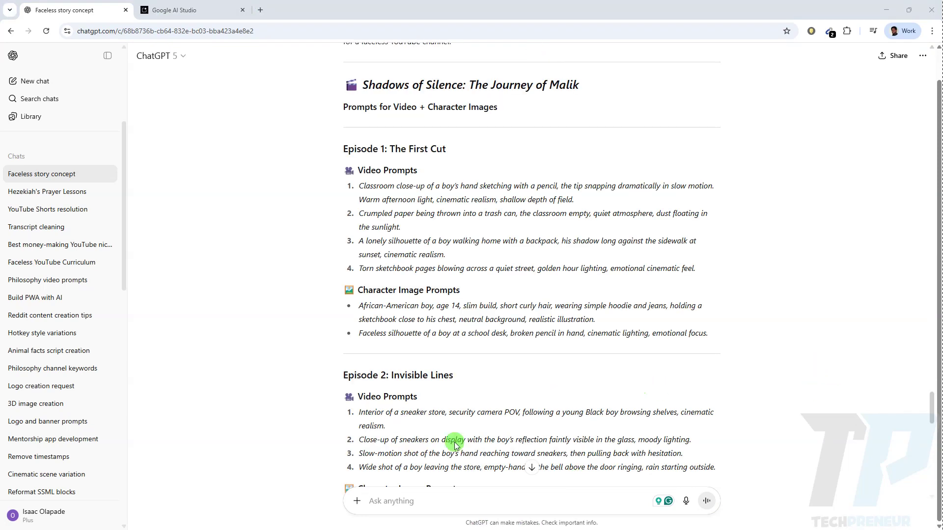
Look over the Episode 1 prompts and copy the first video prompt, the classroom close-up of a boy's hand sketching
{"action": "scroll", "coordinate": [417, 361], "scroll_direction": "down", "scroll_amount": 1}
{"action": "scroll", "coordinate": [490, 334], "scroll_direction": "up", "scroll_amount": 3}
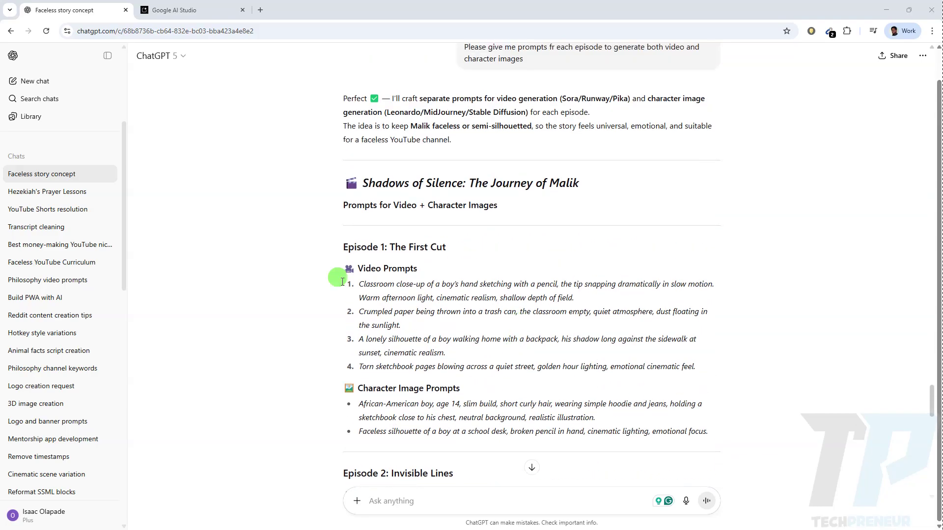
{"action": "scroll", "coordinate": [544, 295], "scroll_direction": "down", "scroll_amount": 2}
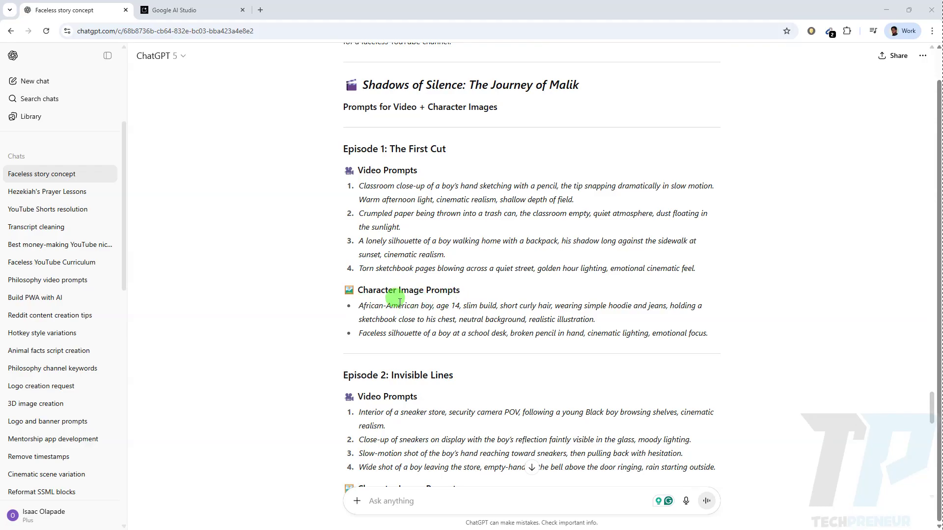
{"action": "scroll", "coordinate": [391, 228], "scroll_direction": "up", "scroll_amount": 1}
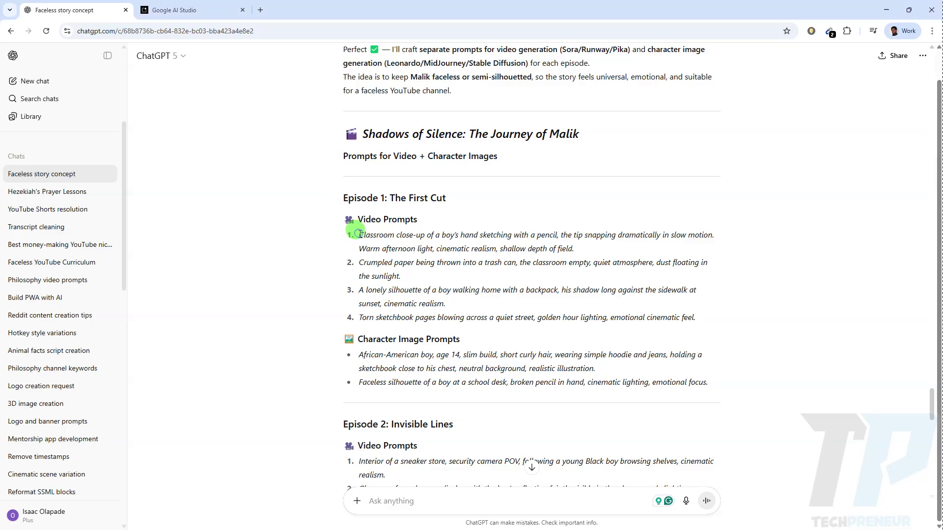
{"action": "left_click_drag", "start_coordinate": [358, 233], "coordinate": [577, 255]}
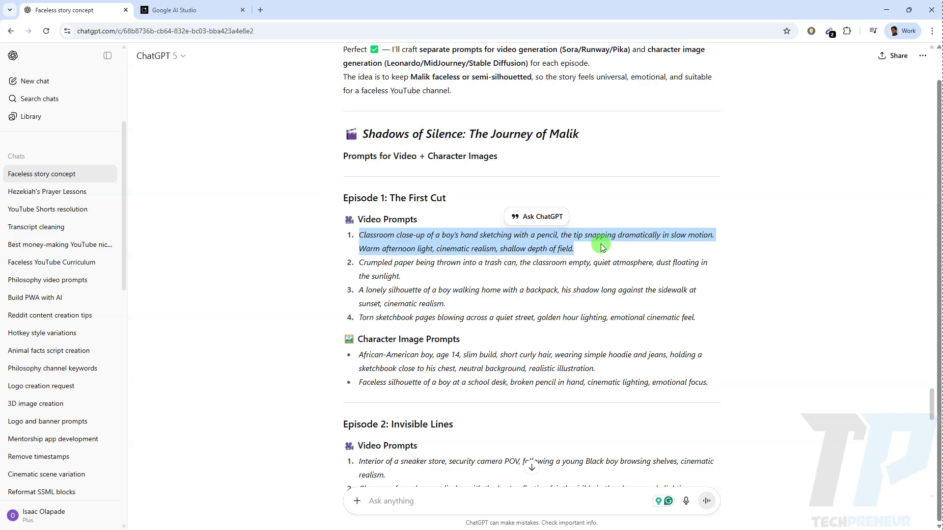
{"action": "right_click", "coordinate": [435, 244]}
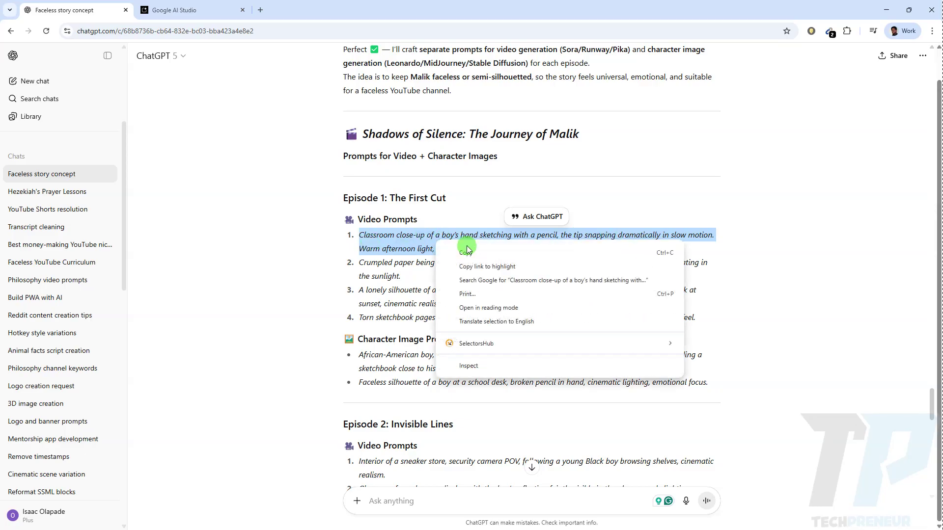
{"action": "left_click", "coordinate": [473, 254]}
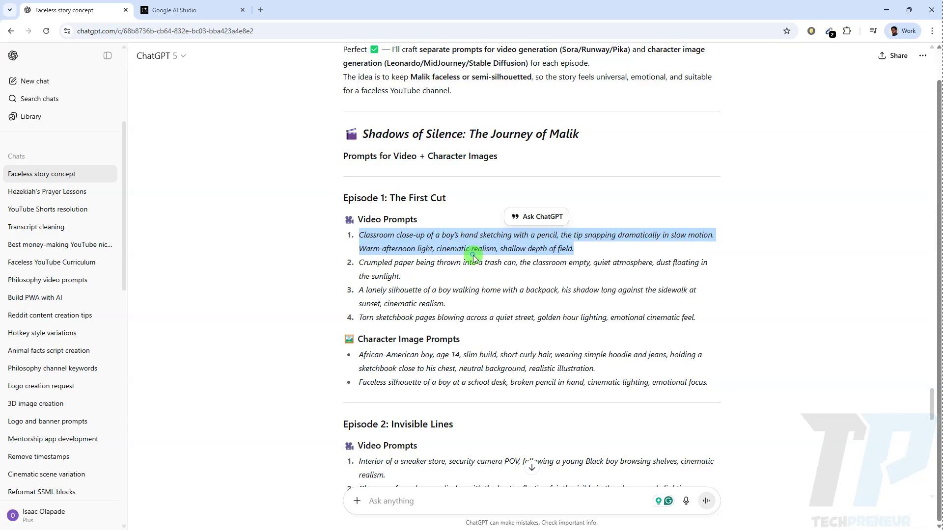
Switch to Google AI Studio, dismiss the welcome dialog and open the Veo video generator under media generation
{"action": "left_click", "coordinate": [182, 12]}
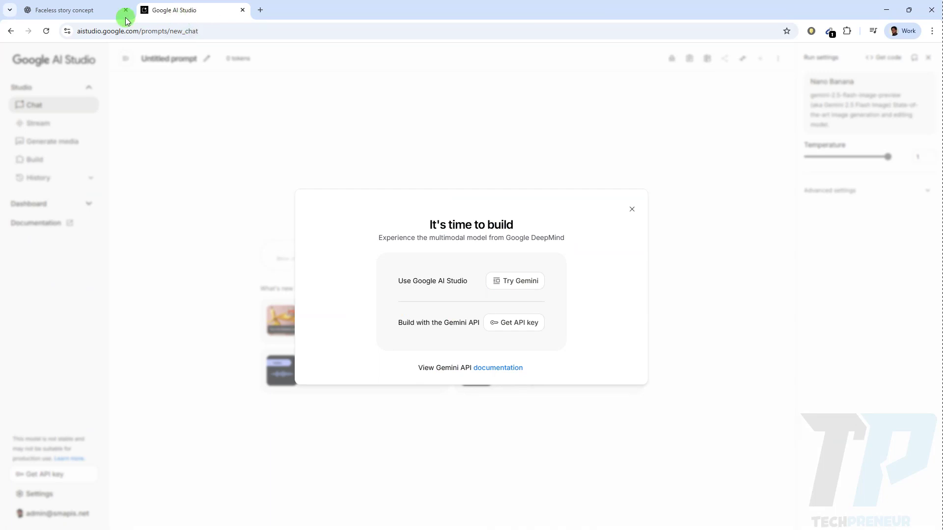
{"action": "left_click_drag", "start_coordinate": [238, 30], "coordinate": [64, 31]}
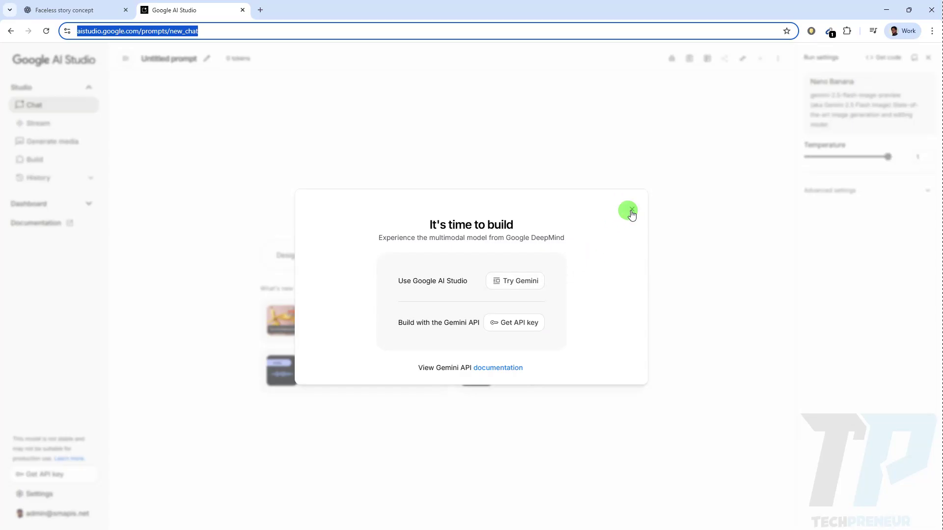
{"action": "left_click", "coordinate": [534, 281]}
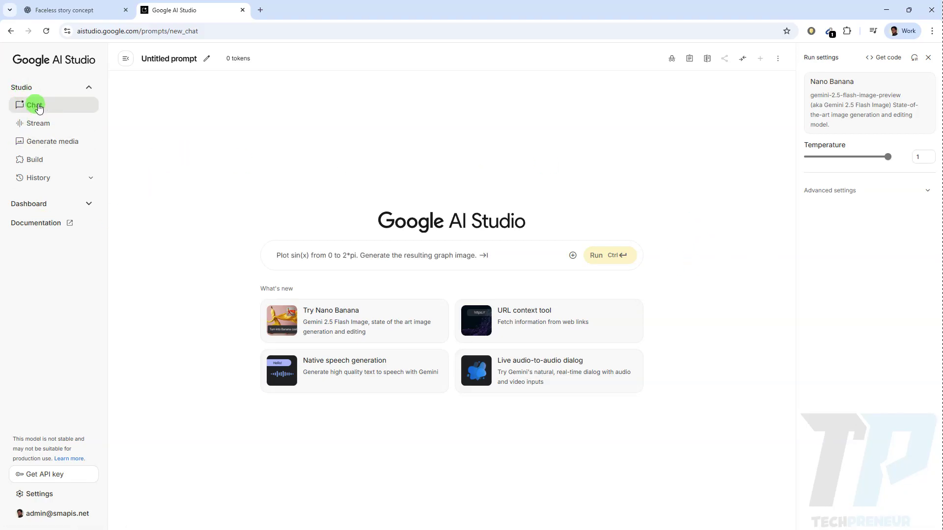
{"action": "left_click", "coordinate": [89, 203]}
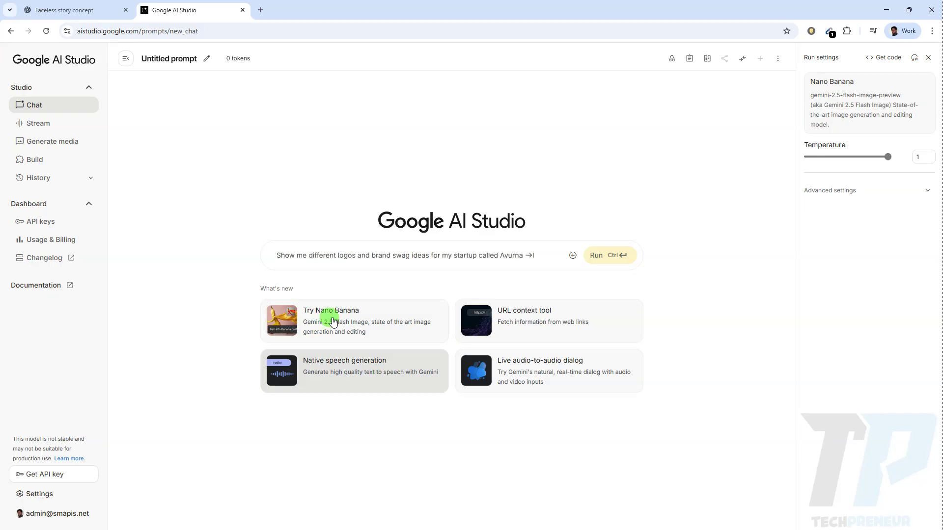
{"action": "left_click", "coordinate": [60, 148]}
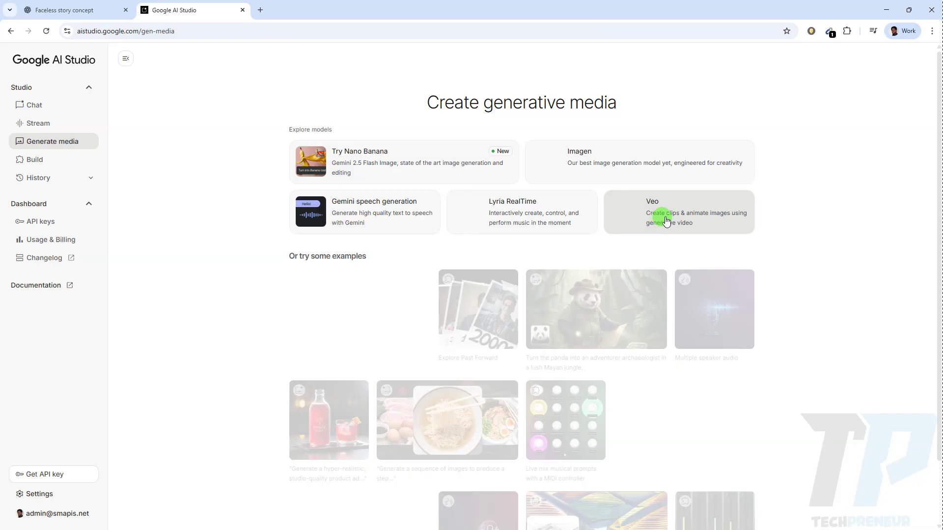
{"action": "left_click", "coordinate": [693, 215]}
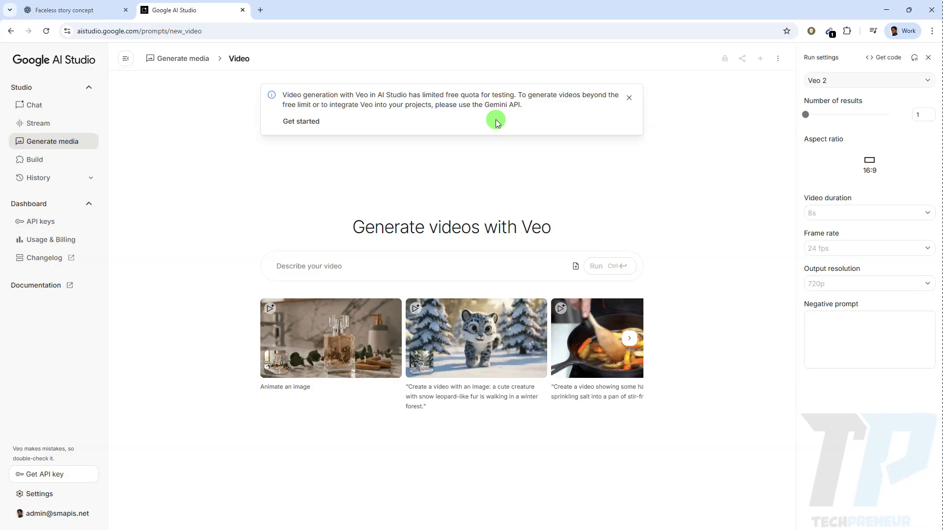
Paste the copied classroom pencil prompt as the video description, generate the clip with Veo 2 and play it
{"action": "left_click", "coordinate": [304, 267]}
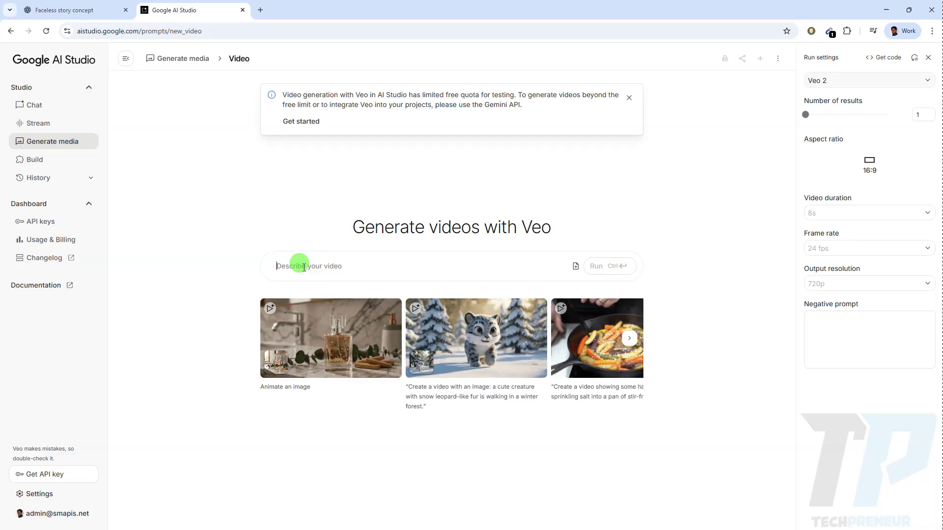
{"action": "key", "text": "ctrl+v"}
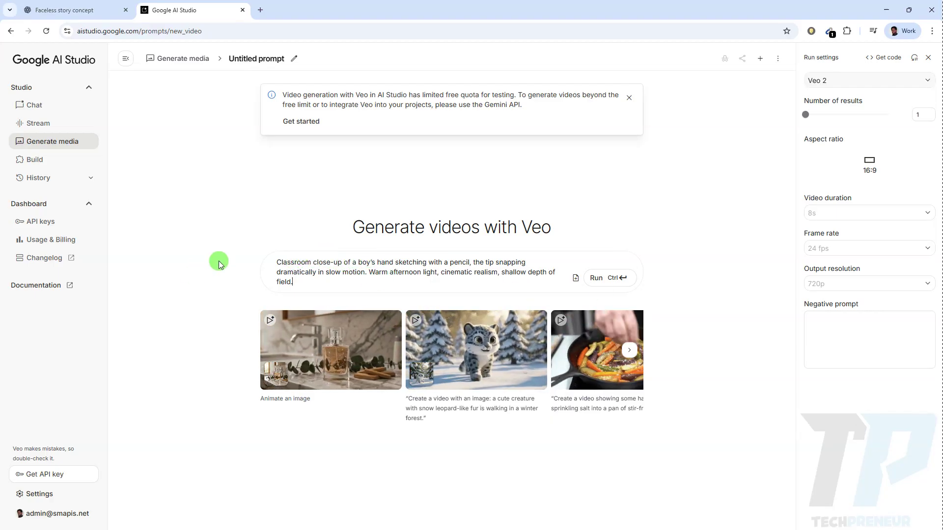
{"action": "left_click", "coordinate": [602, 278]}
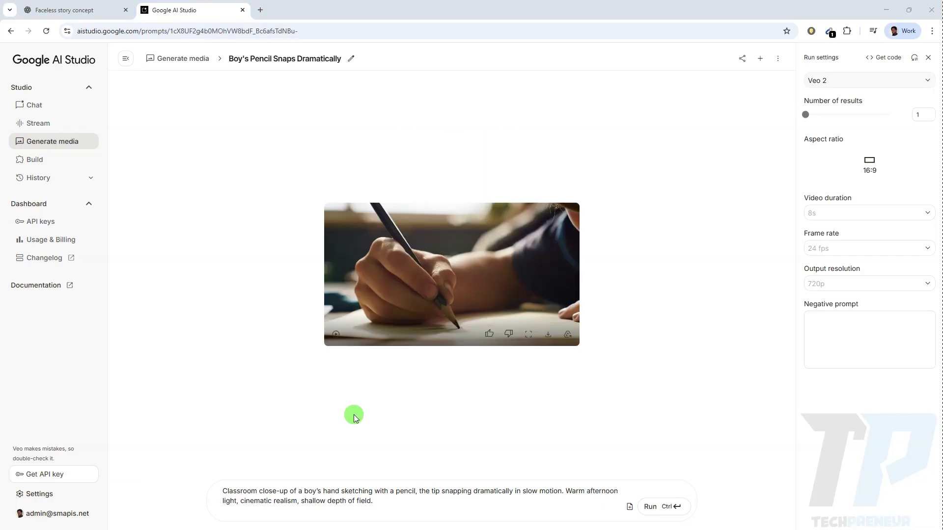
{"action": "left_click_drag", "start_coordinate": [277, 491], "coordinate": [290, 494]}
{"action": "left_click", "coordinate": [340, 344]}
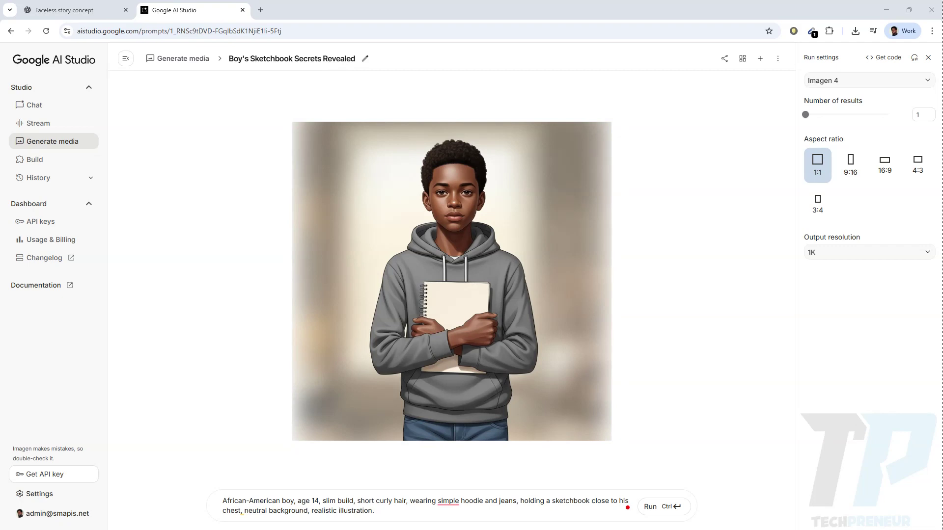
Set the Imagen 4 aspect ratio to 16:9 and regenerate the image of the boy holding a sketchbook
{"action": "left_click", "coordinate": [889, 162]}
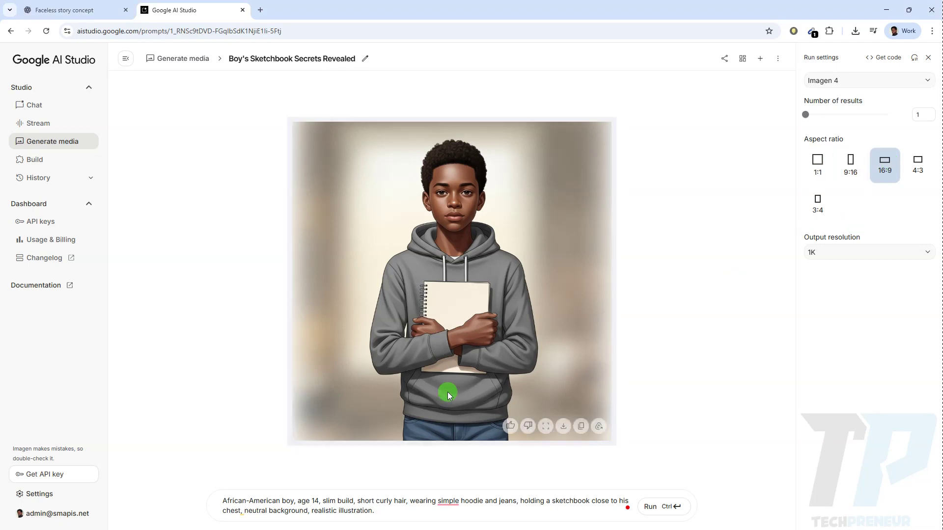
{"action": "left_click", "coordinate": [652, 509]}
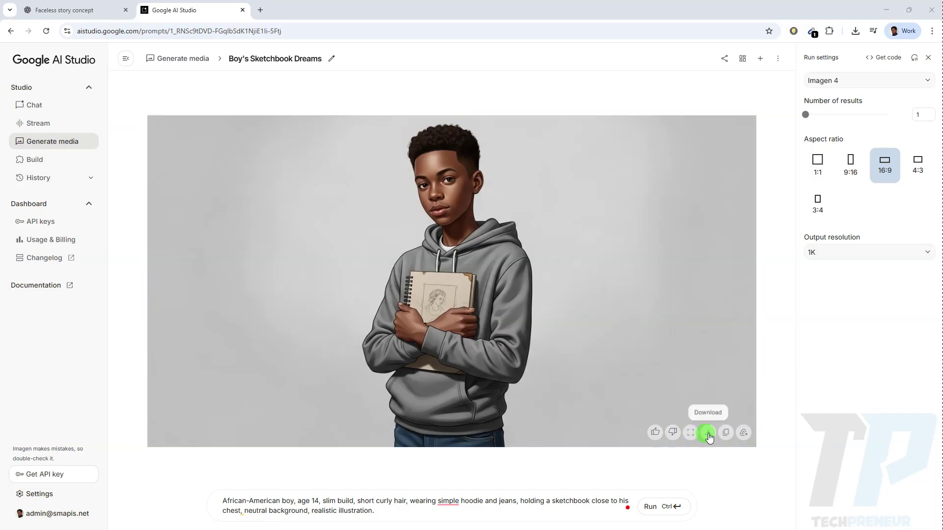
Leave the image prompt without saving, open Gemini speech generation, and switch back to ChatGPT's Episode 1 narration script
{"action": "left_click", "coordinate": [39, 143]}
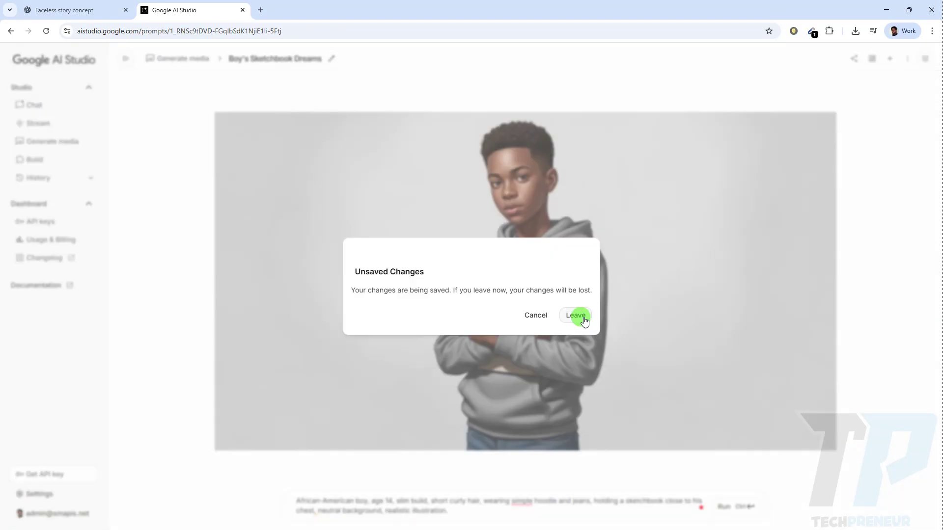
{"action": "left_click", "coordinate": [577, 316]}
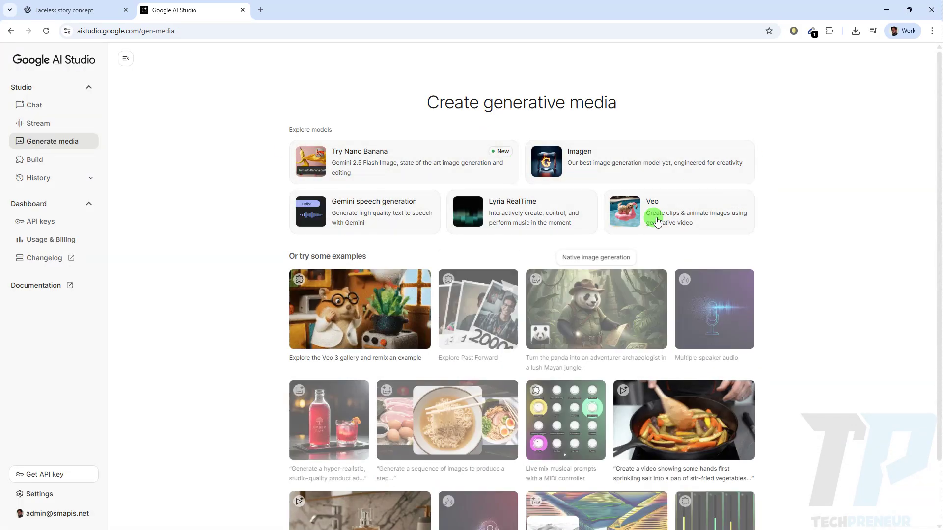
{"action": "left_click", "coordinate": [379, 215]}
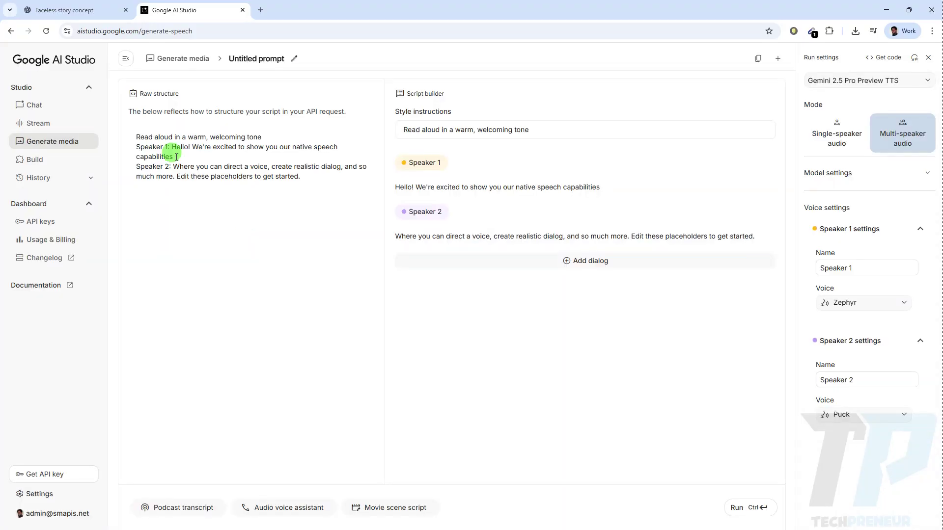
{"action": "left_click", "coordinate": [69, 10]}
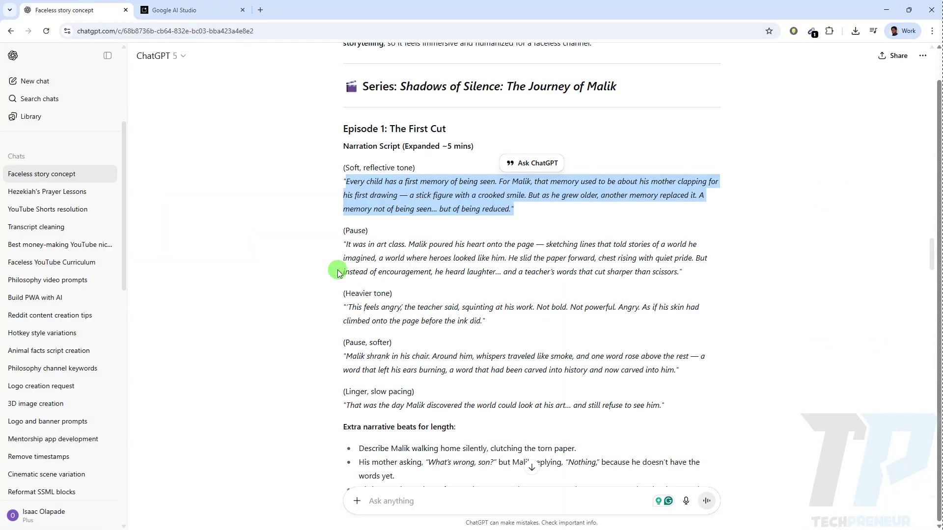
Copy the opening "Every child has a first memory of being seen" paragraph of Episode 1's narration and switch to Google AI Studio
{"action": "left_click", "coordinate": [337, 224]}
{"action": "left_click_drag", "start_coordinate": [348, 181], "coordinate": [540, 210]}
{"action": "right_click", "coordinate": [450, 176]}
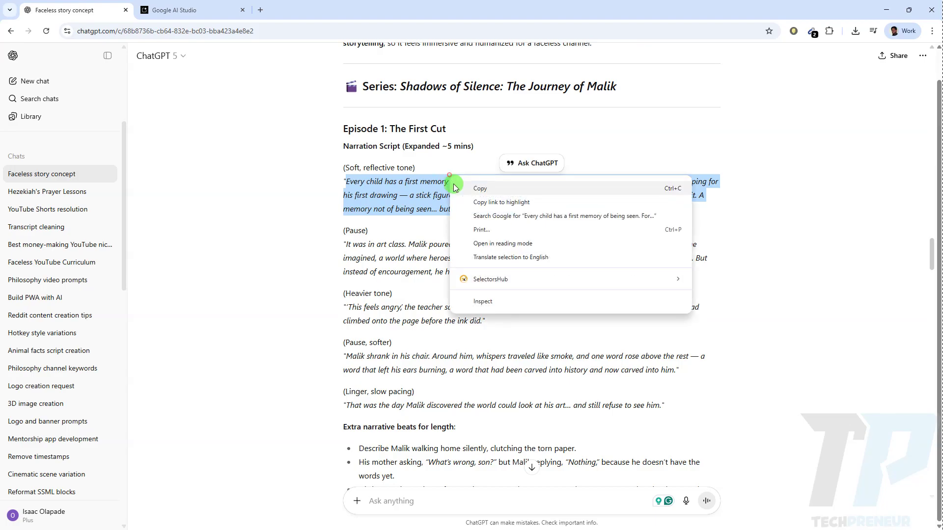
{"action": "left_click", "coordinate": [481, 190]}
{"action": "left_click", "coordinate": [177, 11]}
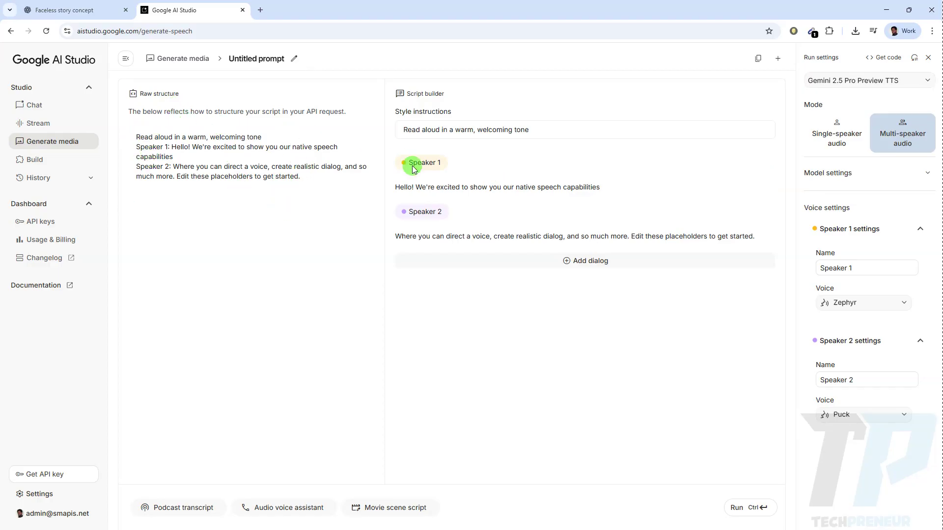
Delete the Speaker 2 dialog and clear the remaining placeholder text from the speech script
{"action": "left_click", "coordinate": [417, 187]}
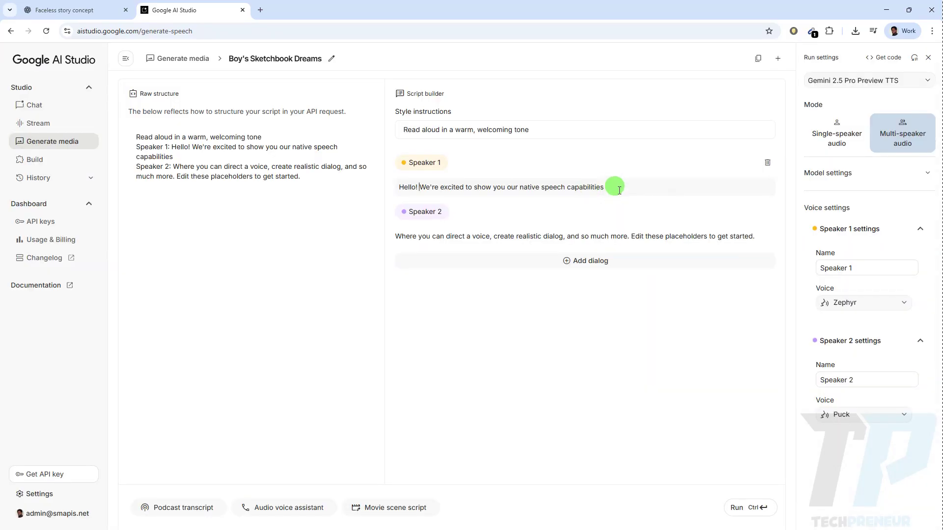
{"action": "left_click_drag", "start_coordinate": [618, 187], "coordinate": [379, 187]}
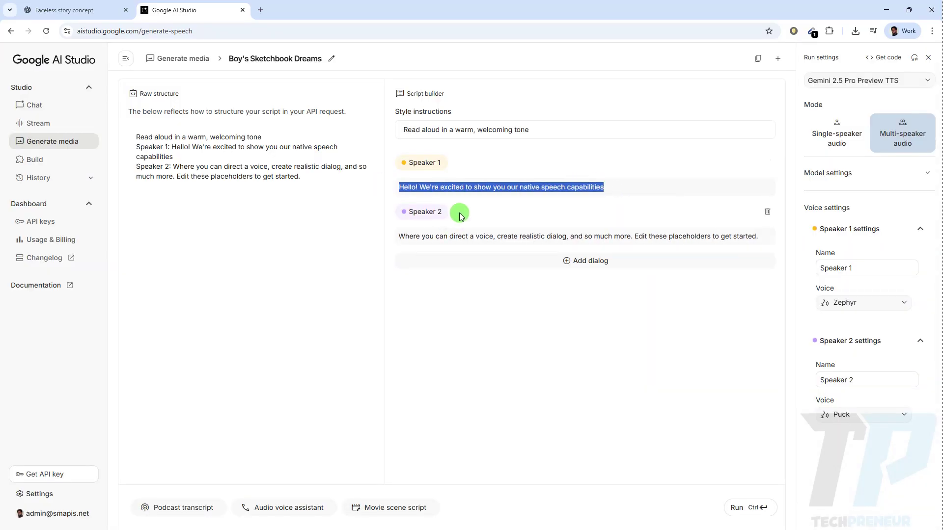
{"action": "left_click", "coordinate": [767, 213]}
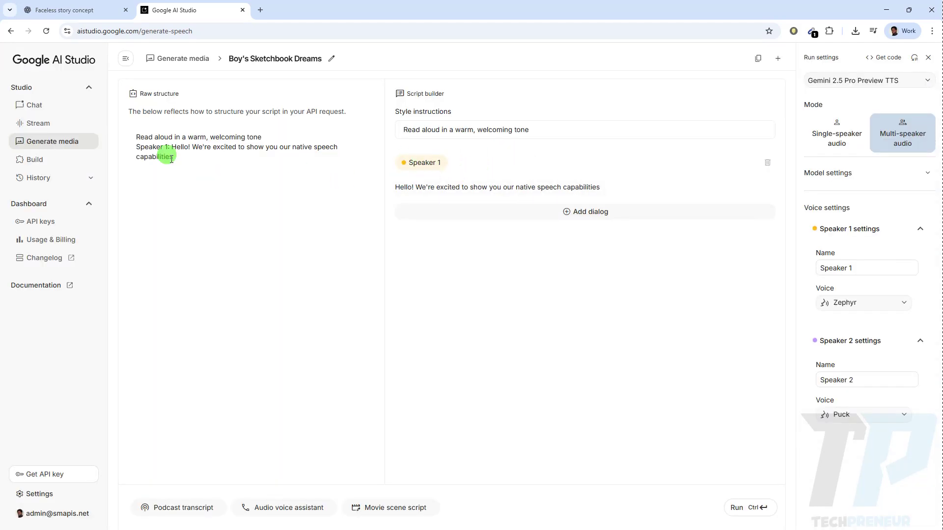
{"action": "left_click_drag", "start_coordinate": [255, 156], "coordinate": [86, 111]}
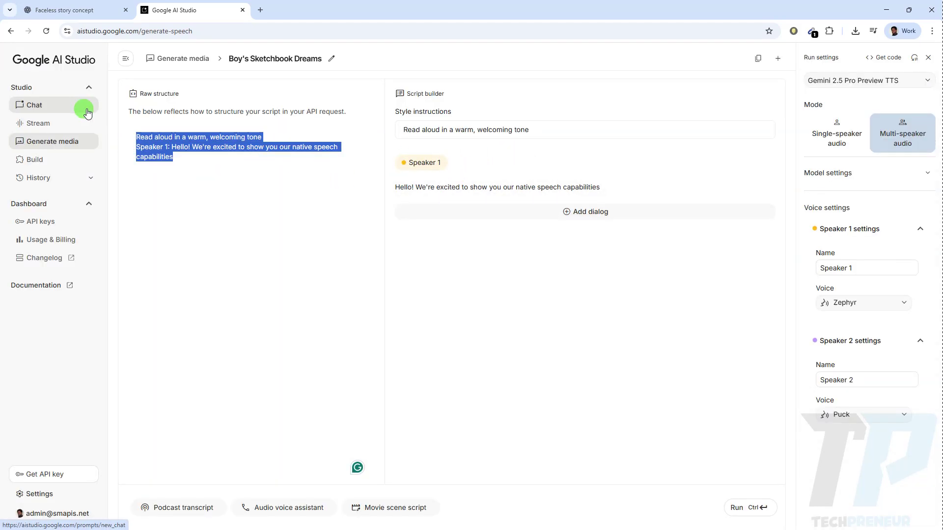
{"action": "key", "text": "BackSpace"}
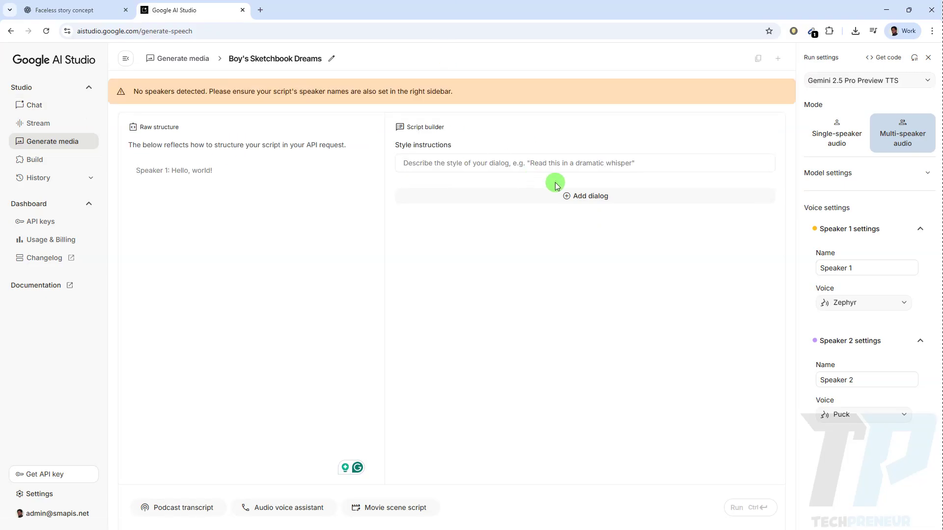
Add a new Speaker 1 dialog and paste the copied opening narration paragraph into it
{"action": "left_click", "coordinate": [584, 197]}
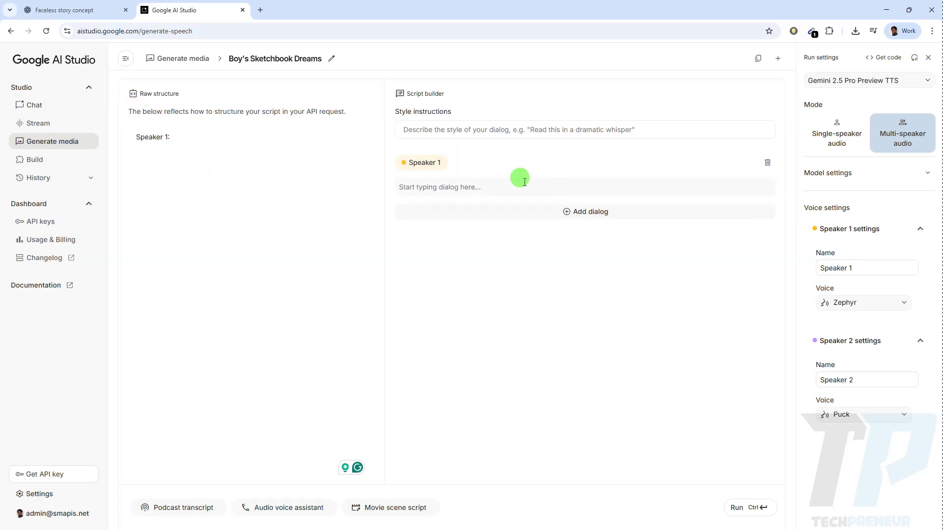
{"action": "left_click", "coordinate": [414, 191]}
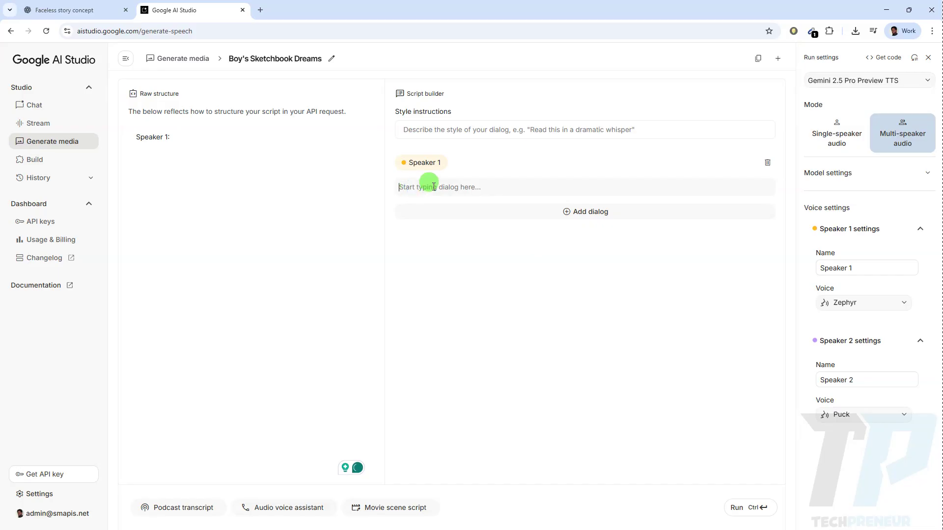
{"action": "key", "text": "ctrl+v"}
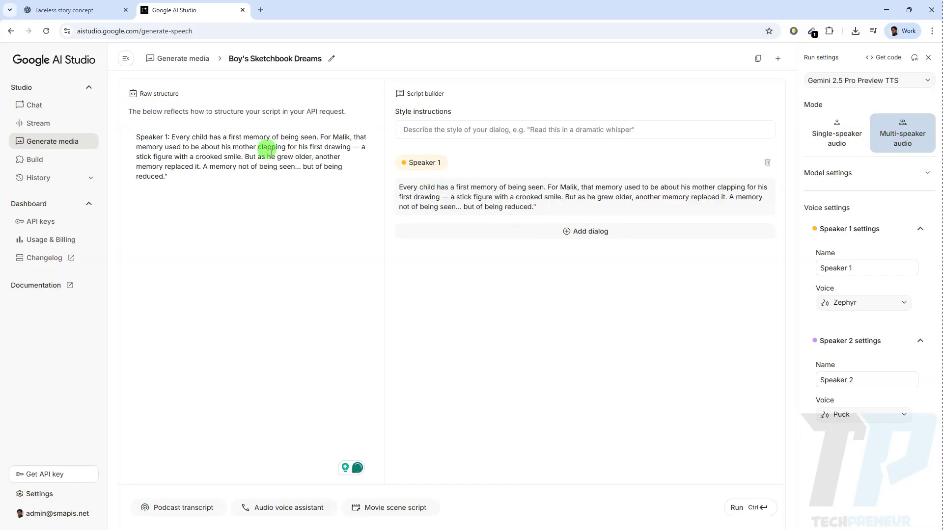
{"action": "triple_click", "coordinate": [431, 166]}
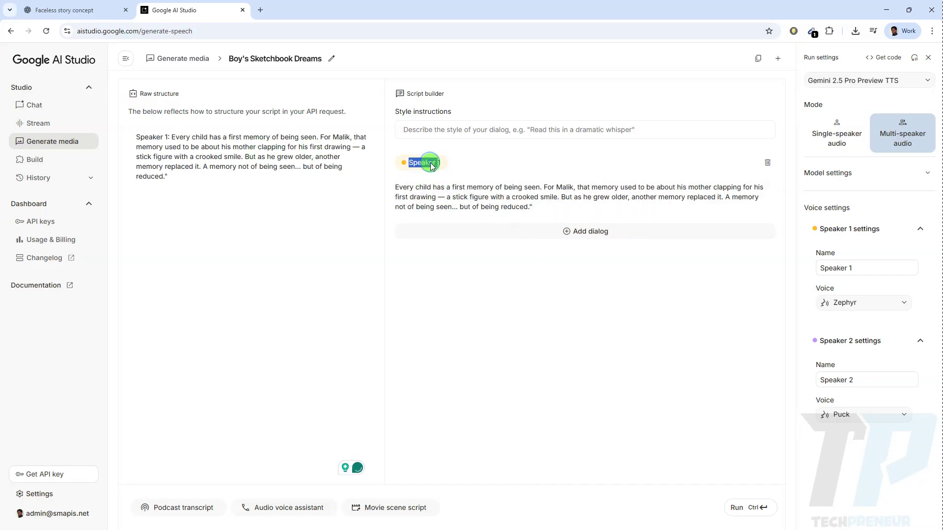
{"action": "double_click", "coordinate": [420, 166]}
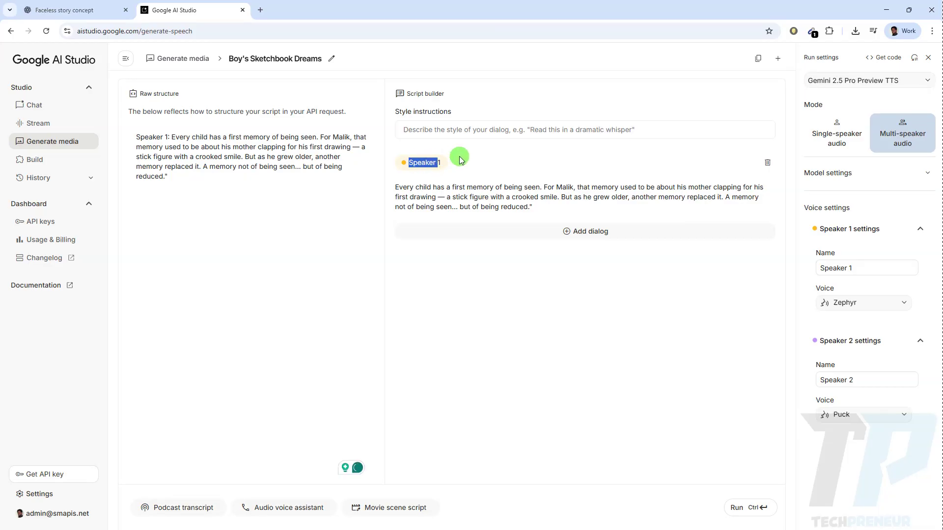
{"action": "left_click", "coordinate": [439, 278]}
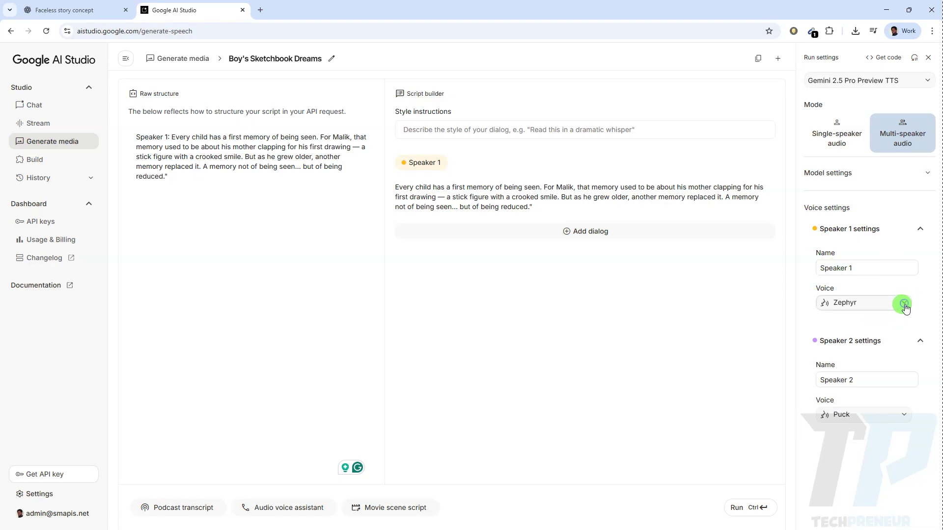
Preview the available voices, including Zephyr, Puck, Charon and Kore, and set Speaker 1's voice to Charon
{"action": "left_click", "coordinate": [904, 304]}
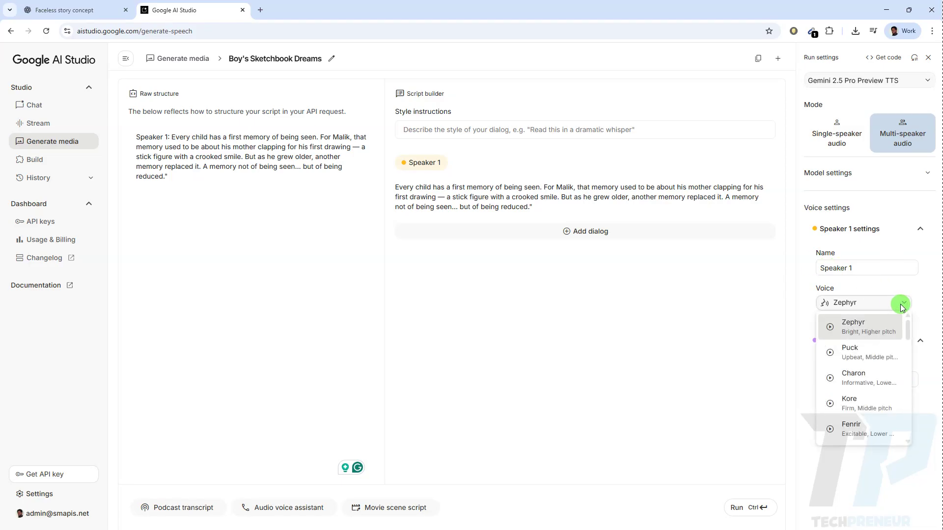
{"action": "left_click", "coordinate": [829, 328]}
{"action": "left_click", "coordinate": [829, 354]}
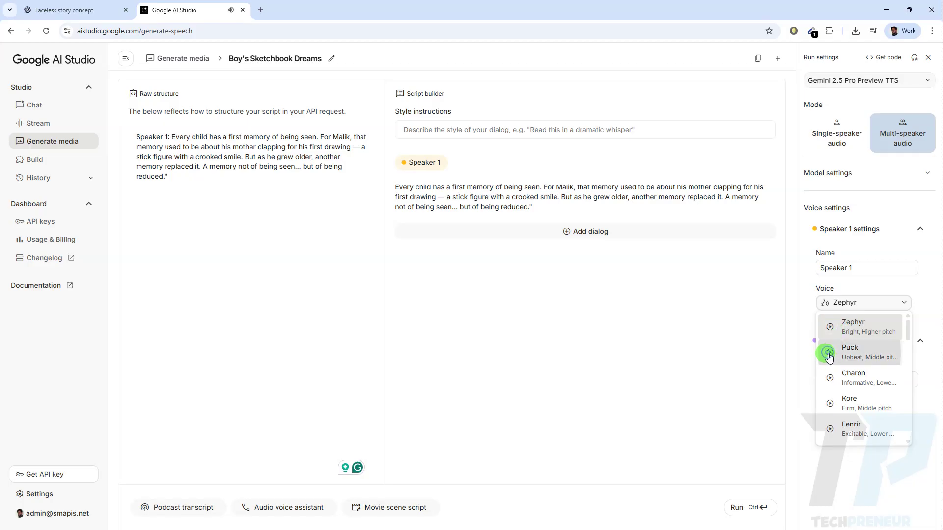
{"action": "left_click", "coordinate": [821, 377]}
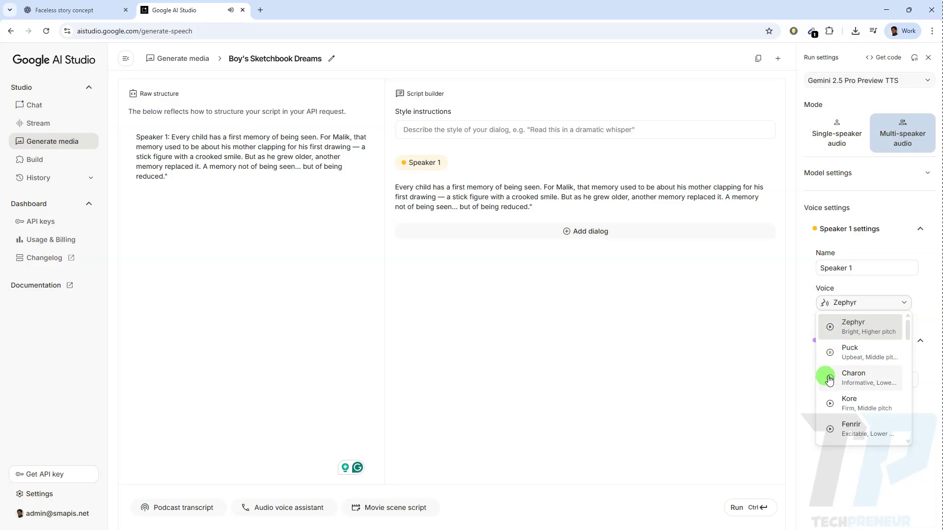
{"action": "left_click", "coordinate": [828, 406]}
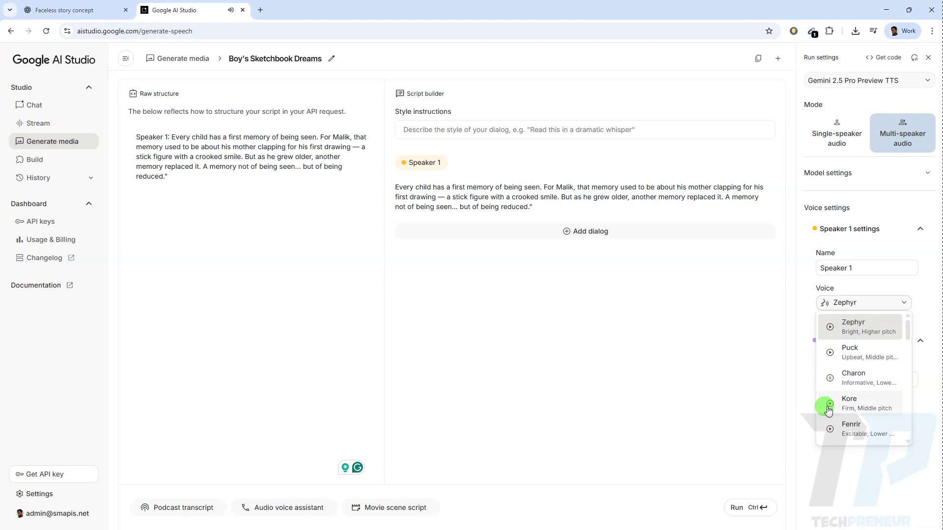
{"action": "left_click", "coordinate": [845, 382]}
{"action": "left_click", "coordinate": [829, 403]}
{"action": "left_click", "coordinate": [829, 439]}
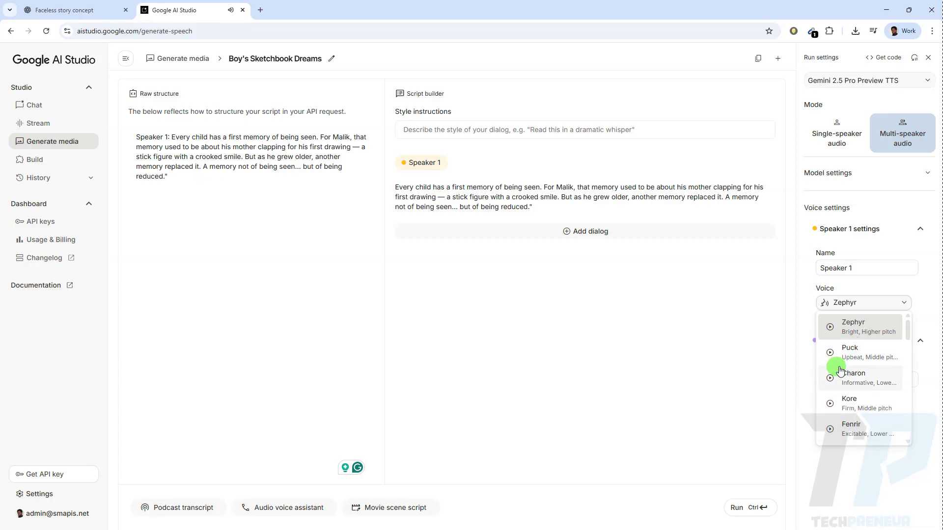
{"action": "left_click", "coordinate": [829, 378]}
{"action": "left_click", "coordinate": [856, 375]}
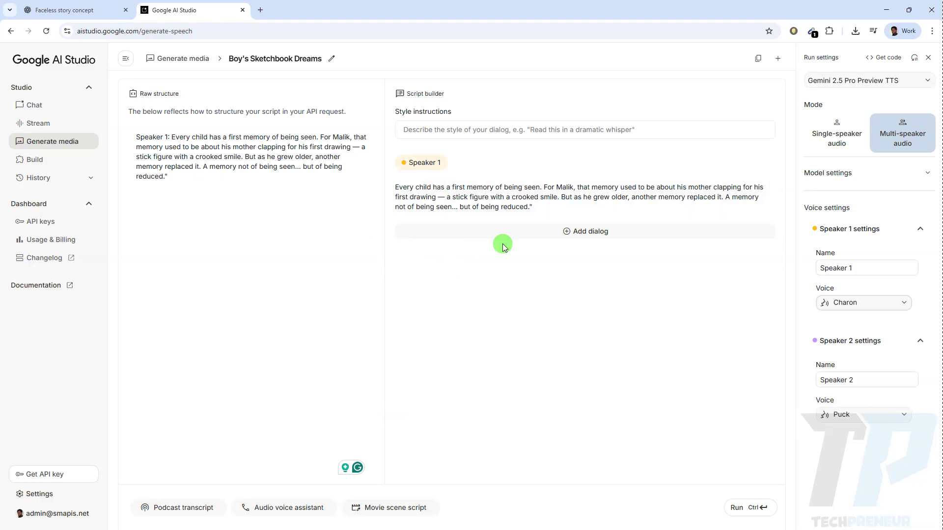
Copy the "It was in art class" paragraph from ChatGPT, append it to Speaker 1's dialog in Google AI Studio and remove the stray "(Heavier tone)" cue
{"action": "left_click", "coordinate": [77, 10]}
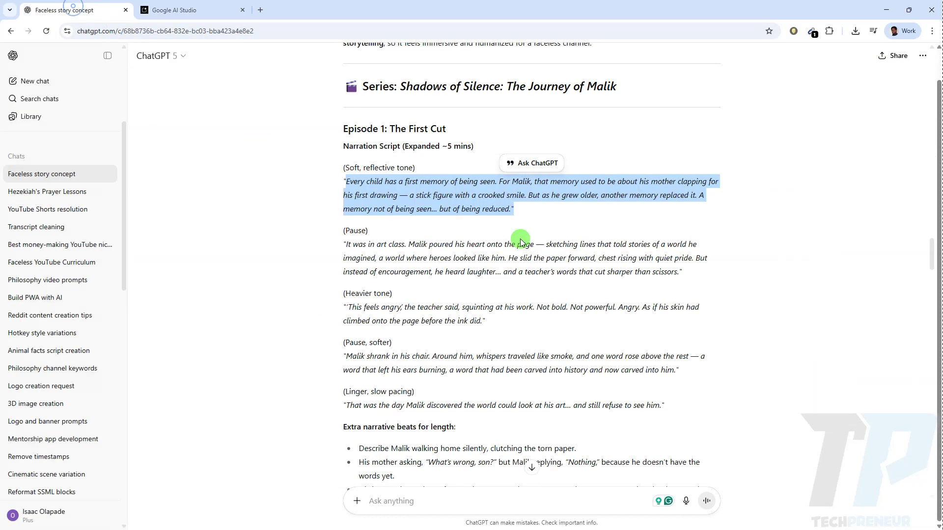
{"action": "left_click_drag", "start_coordinate": [339, 244], "coordinate": [700, 284]}
{"action": "right_click", "coordinate": [442, 255]}
{"action": "left_click", "coordinate": [486, 270]}
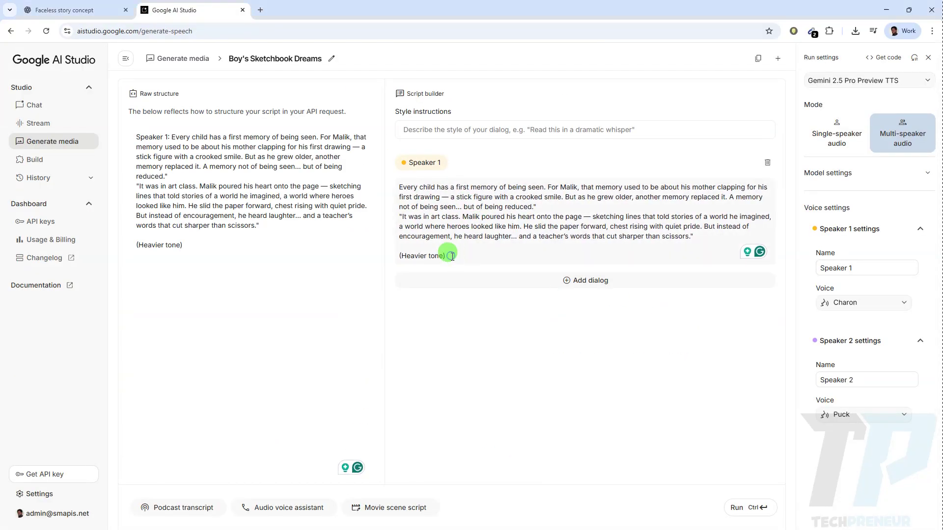
{"action": "left_click_drag", "start_coordinate": [444, 255], "coordinate": [397, 255]}
{"action": "key", "text": "BackSpace"}
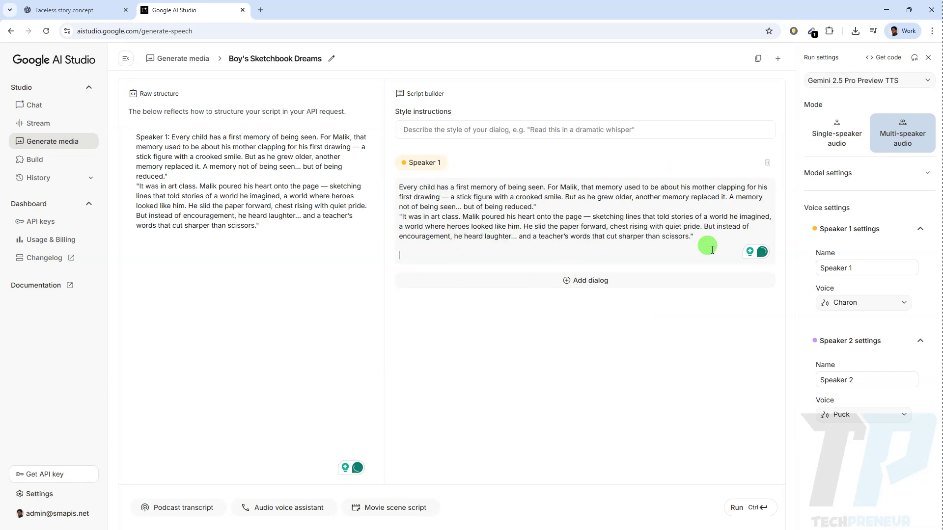
Generate the two-paragraph narration audio with Gemini 2.5 Pro Preview TTS, check the speech model choices, and download the audio
{"action": "left_click", "coordinate": [745, 508]}
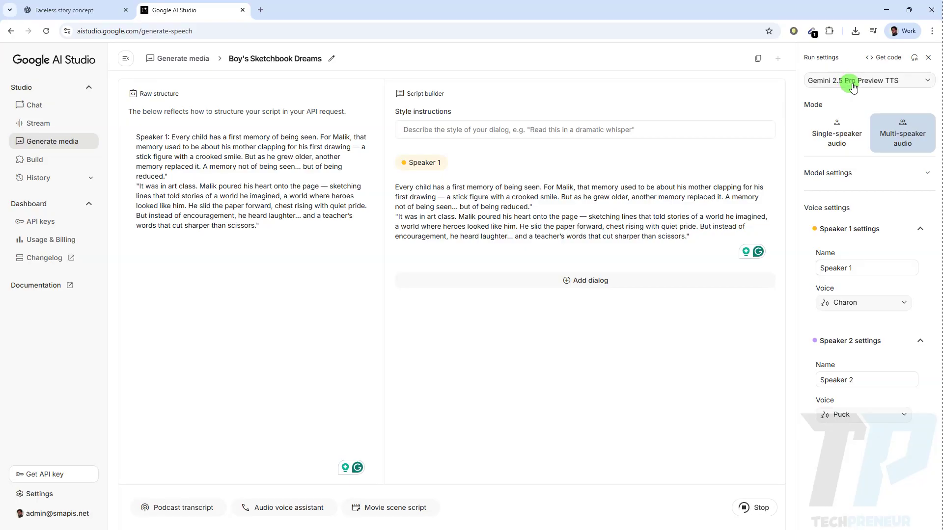
{"action": "left_click", "coordinate": [927, 84]}
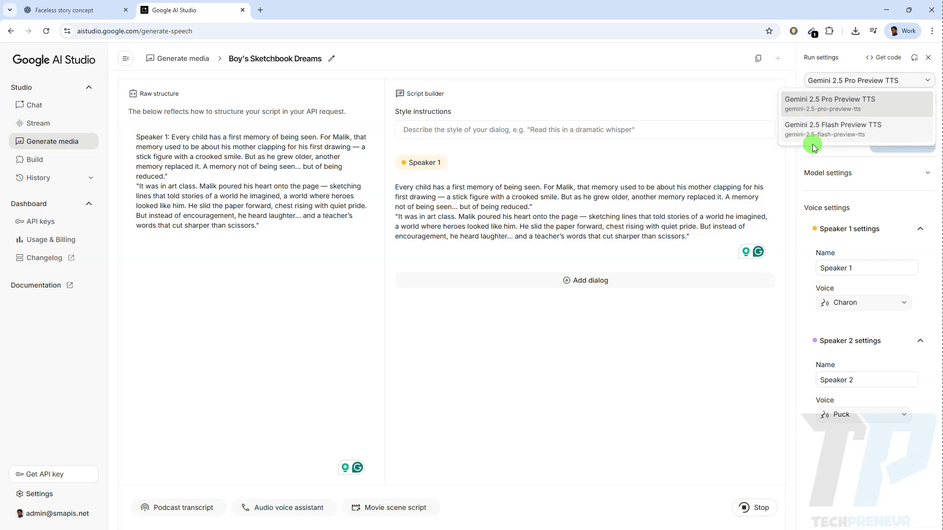
{"action": "left_click", "coordinate": [734, 361]}
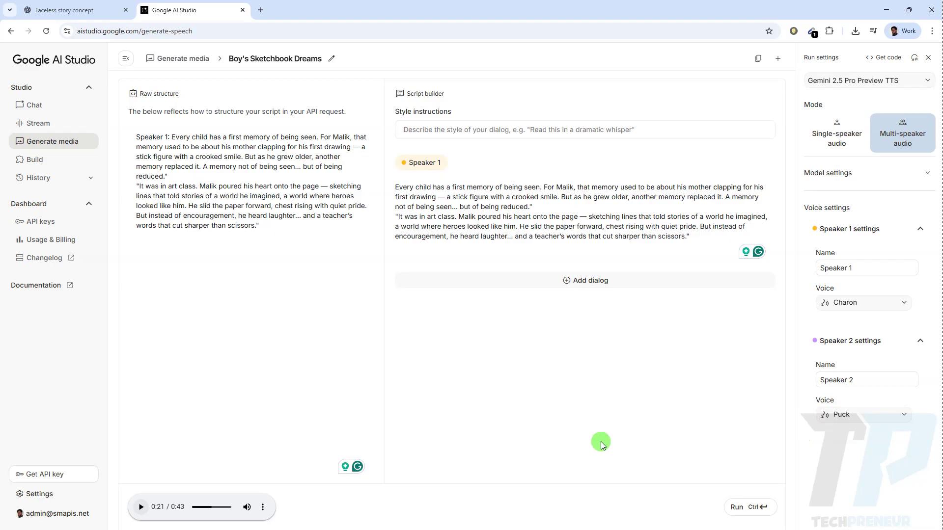
{"action": "left_click", "coordinate": [262, 507]}
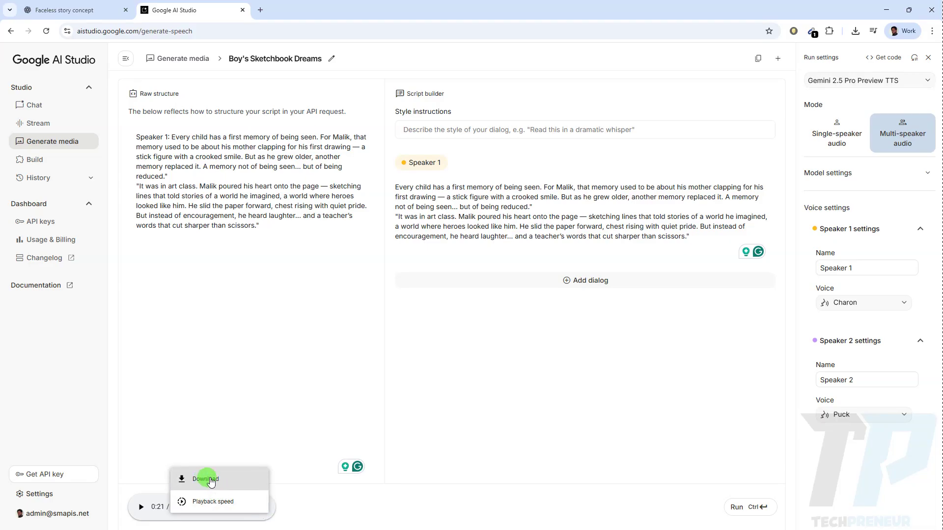
{"action": "left_click", "coordinate": [211, 481]}
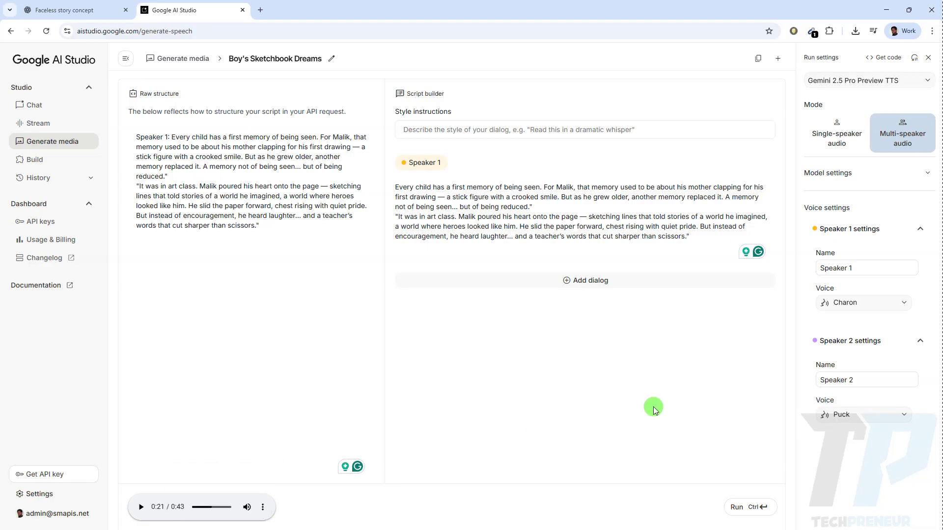